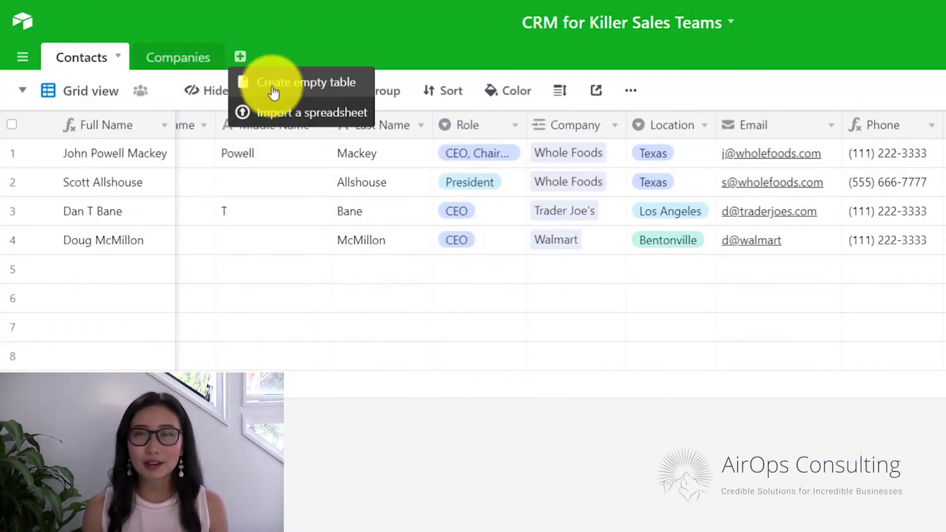
# Create a new empty table named Interactions.
pyautogui.click(271, 82)
pyautogui.write('Interactions')
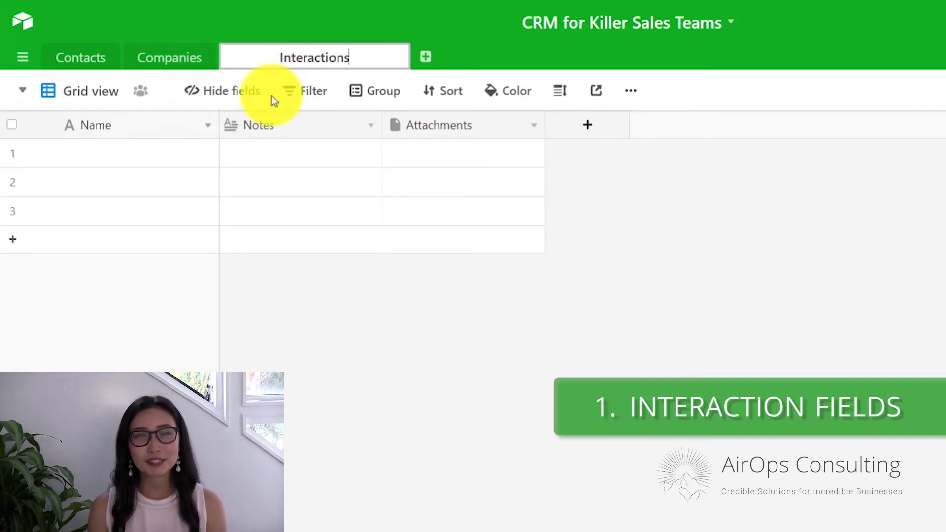
pyautogui.press('Return')
# Add a Date-type field named Date using the ISO date format.
pyautogui.click(270, 128)
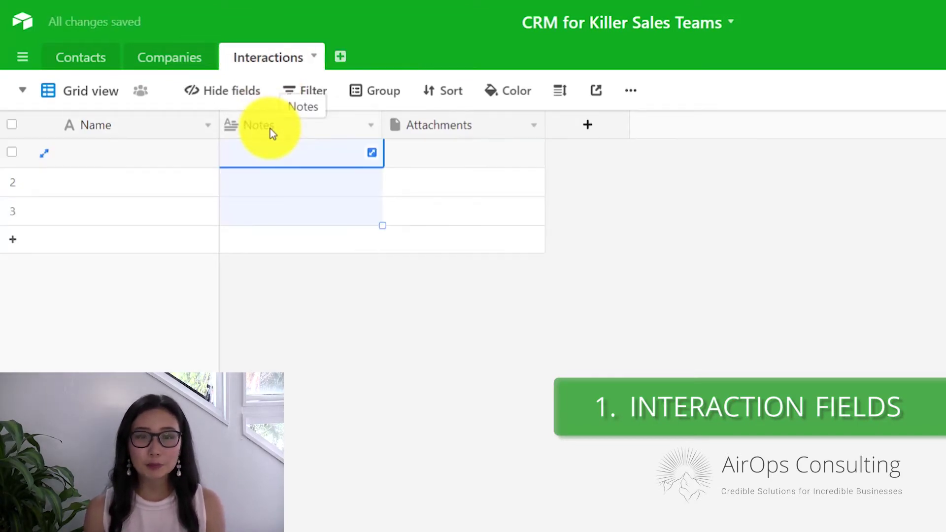
pyautogui.click(579, 133)
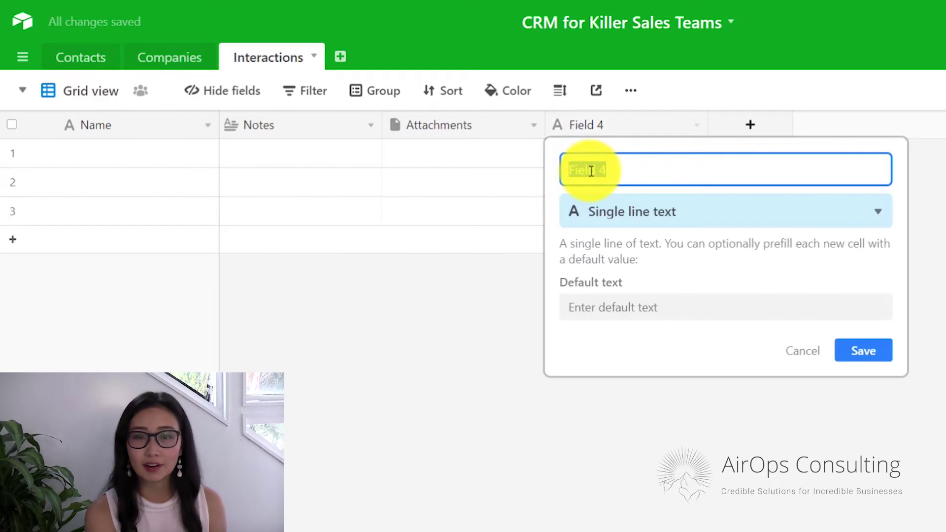
pyautogui.write('Date')
pyautogui.click(612, 221)
pyautogui.write('date')
pyautogui.press('Return')
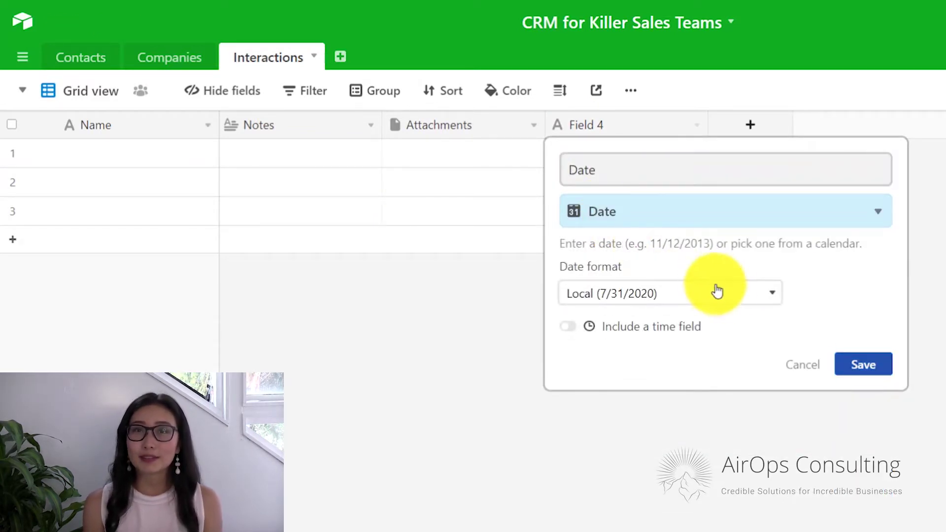
pyautogui.click(726, 298)
pyautogui.click(665, 427)
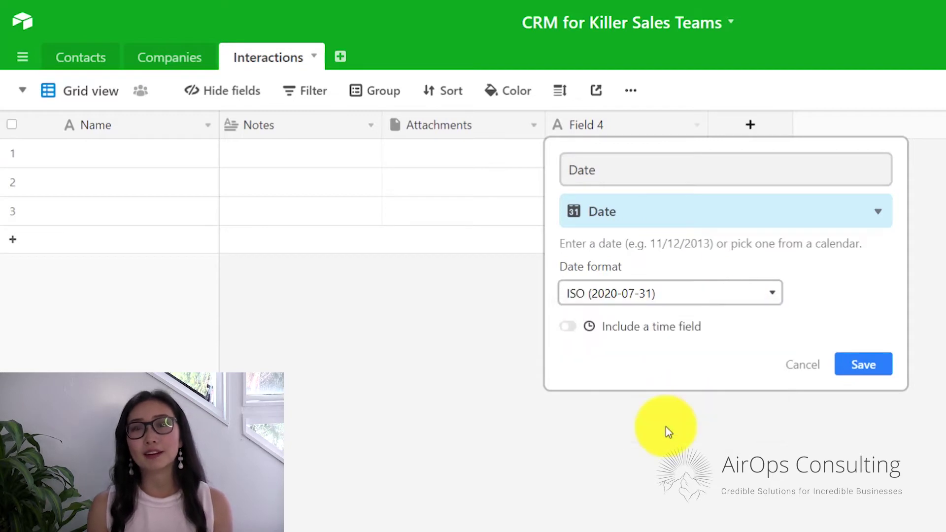
pyautogui.click(858, 374)
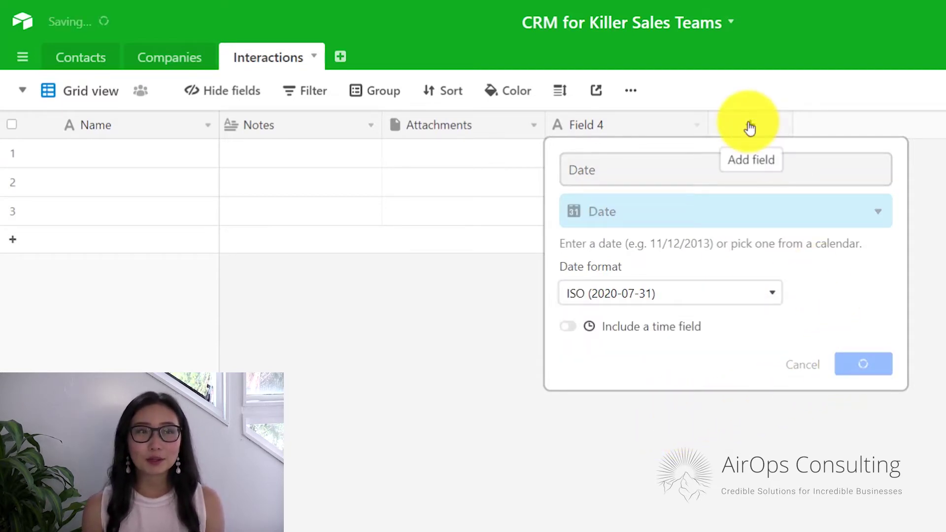
# Add a Contacts field that links Interactions records to the Contacts table.
pyautogui.click(512, 127)
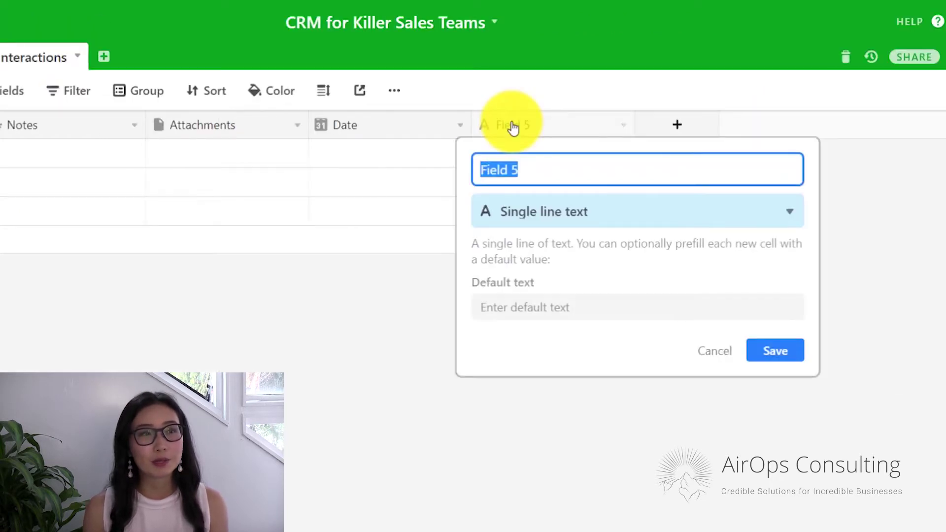
pyautogui.write('Contac')
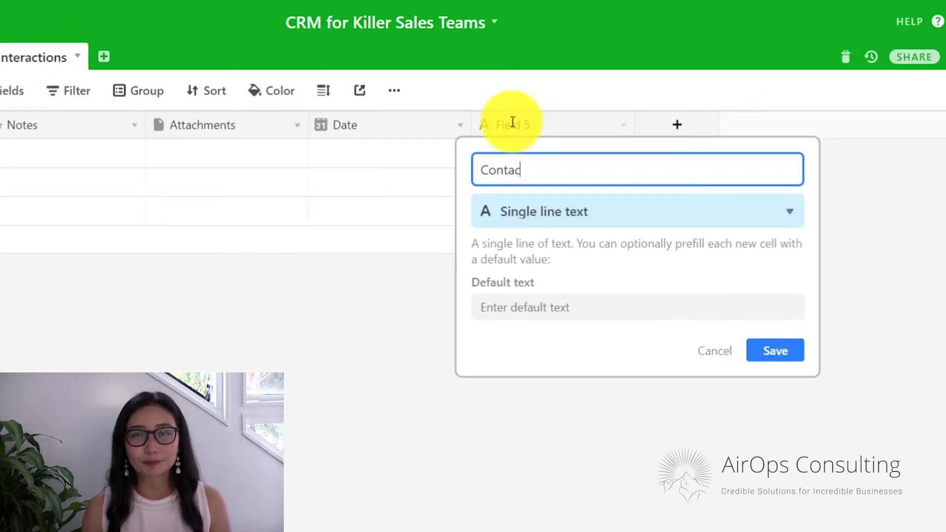
pyautogui.write('ts')
pyautogui.click(507, 211)
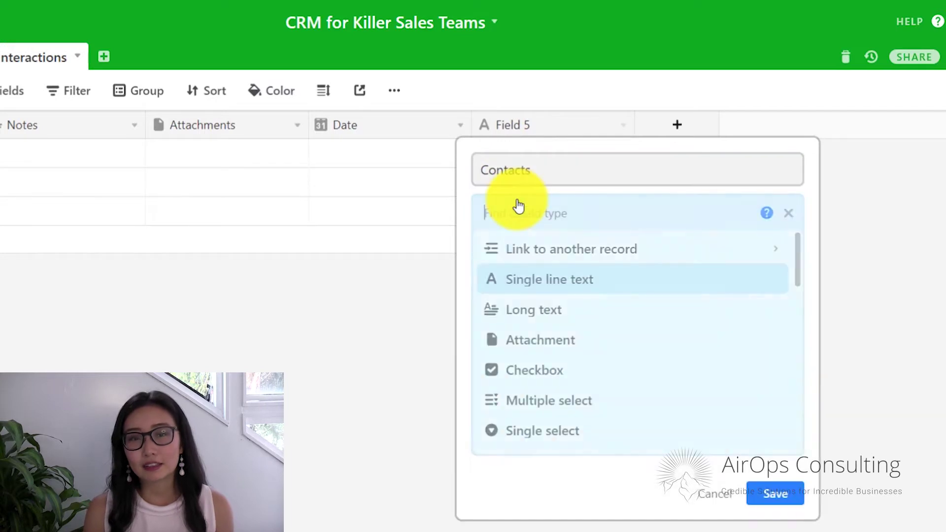
pyautogui.write('conta')
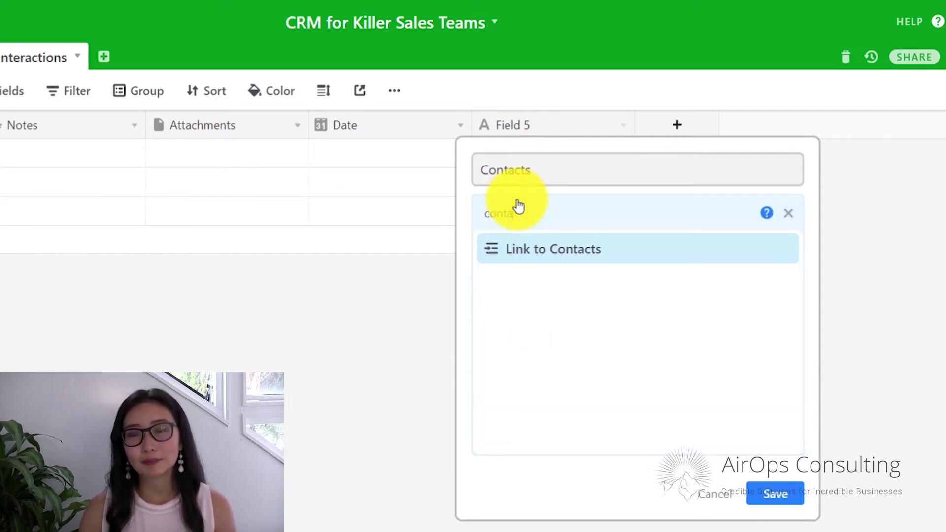
pyautogui.press('Return')
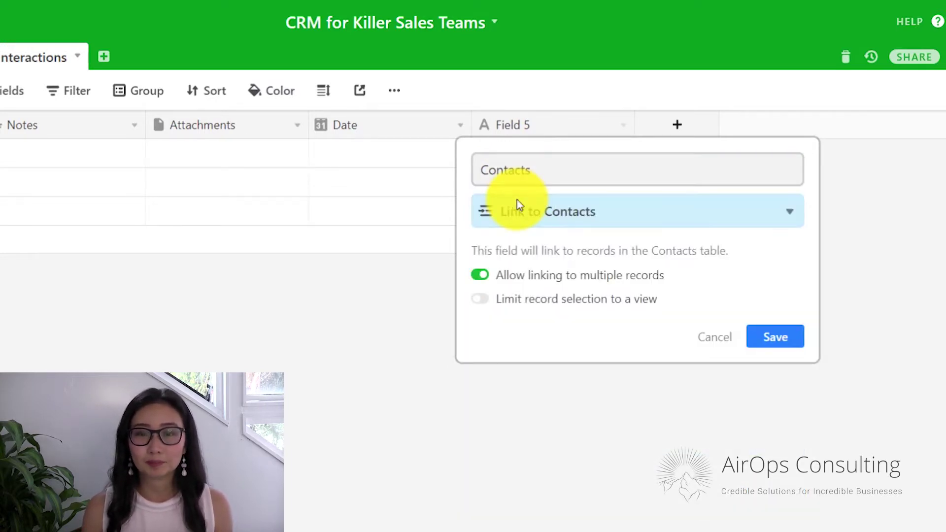
pyautogui.click(778, 338)
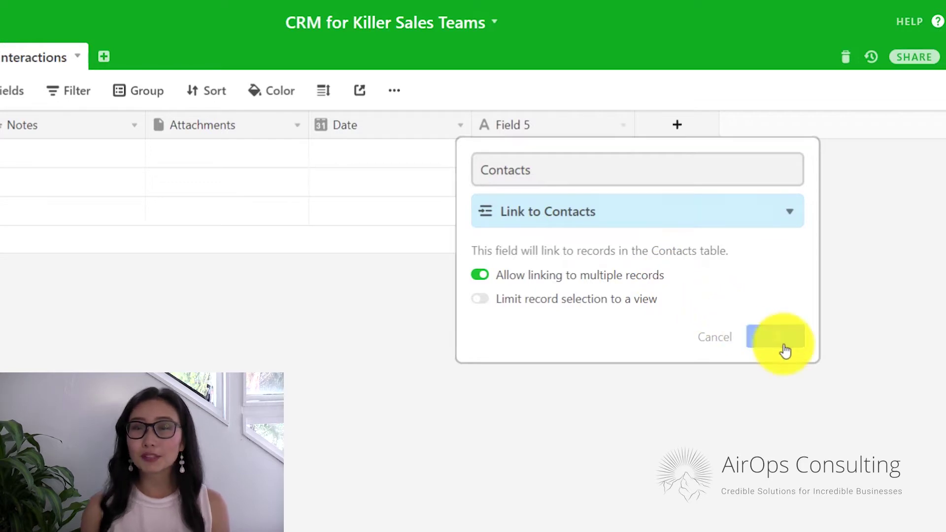
# Add a Rep single-select field with three sales rep name options.
pyautogui.click(672, 125)
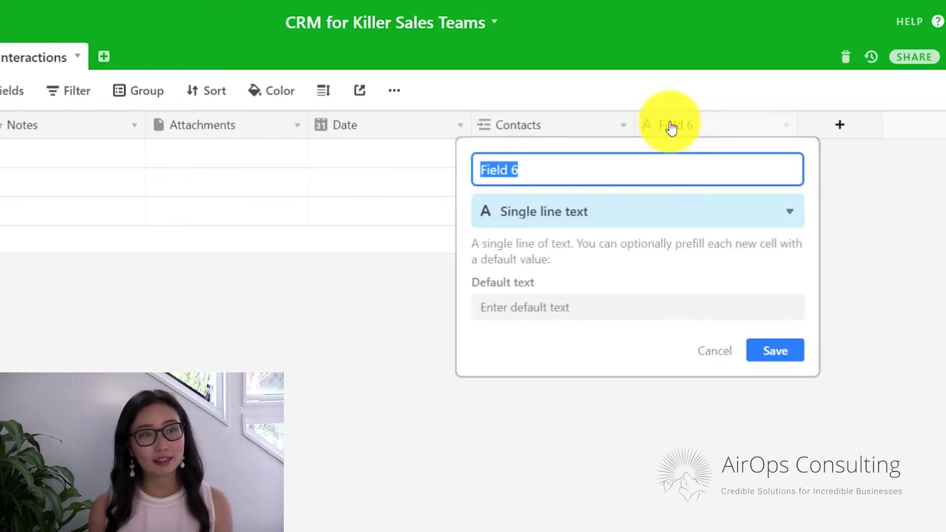
pyautogui.write('Rep')
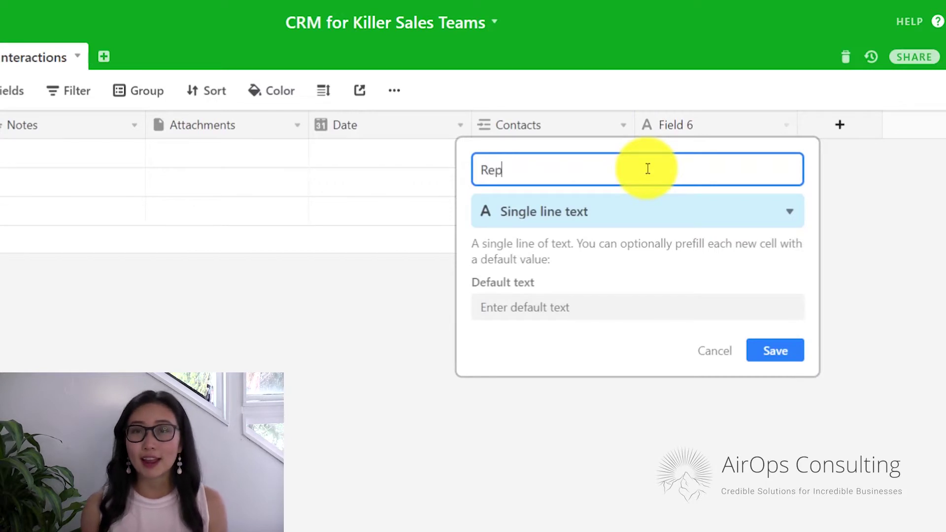
pyautogui.click(644, 212)
pyautogui.write('sing')
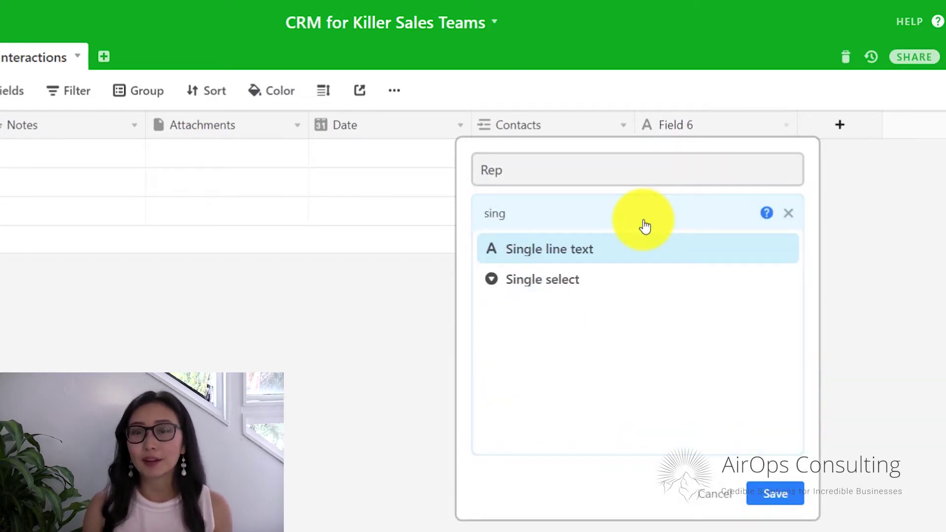
pyautogui.press('Down')
pyautogui.press('Return')
pyautogui.click(550, 364)
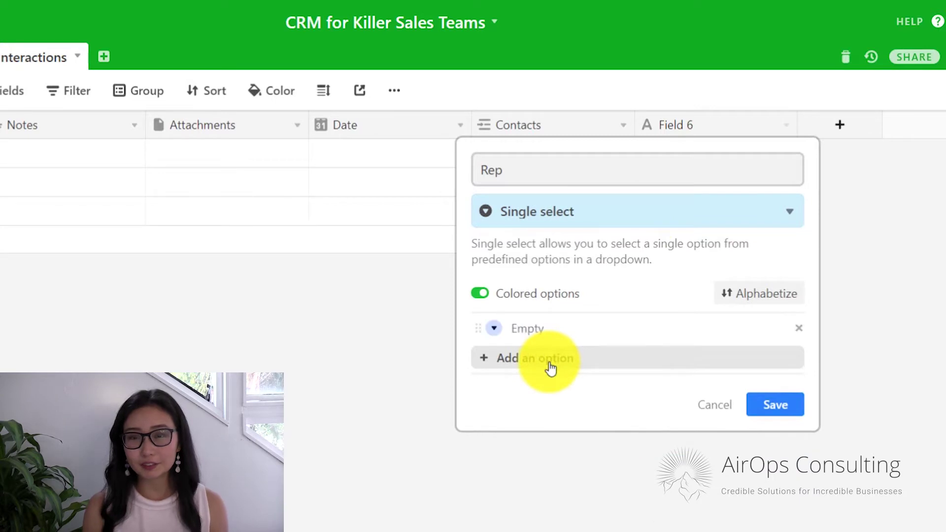
pyautogui.write('John')
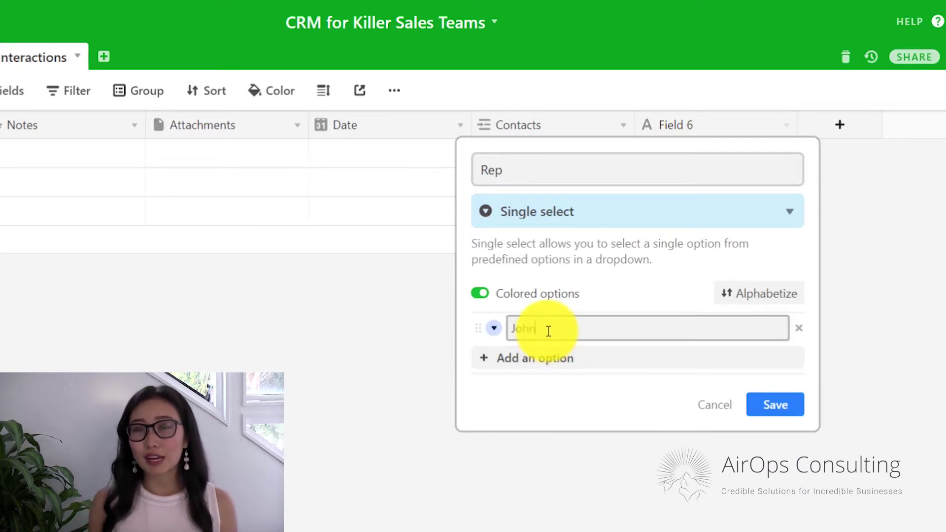
pyautogui.press('Return')
pyautogui.write('Luke')
pyautogui.press('Return')
pyautogui.write('Sara')
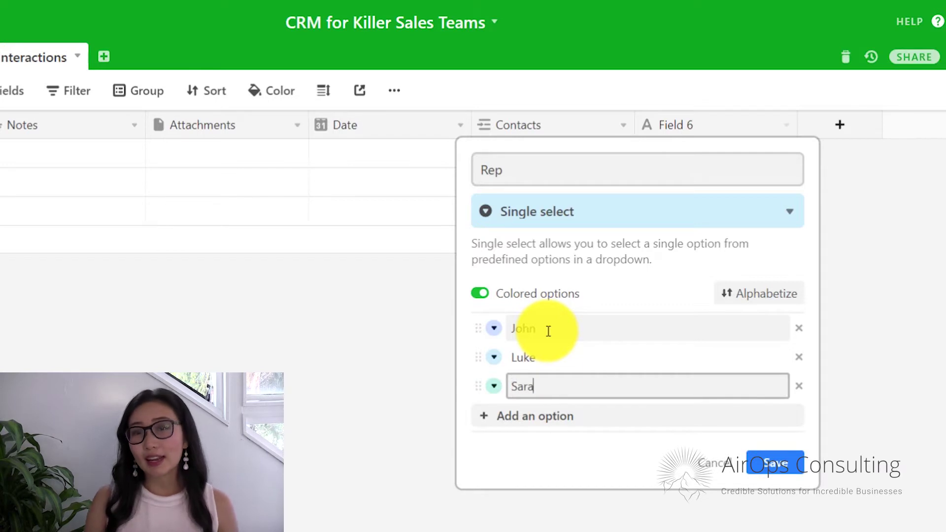
pyautogui.click(774, 463)
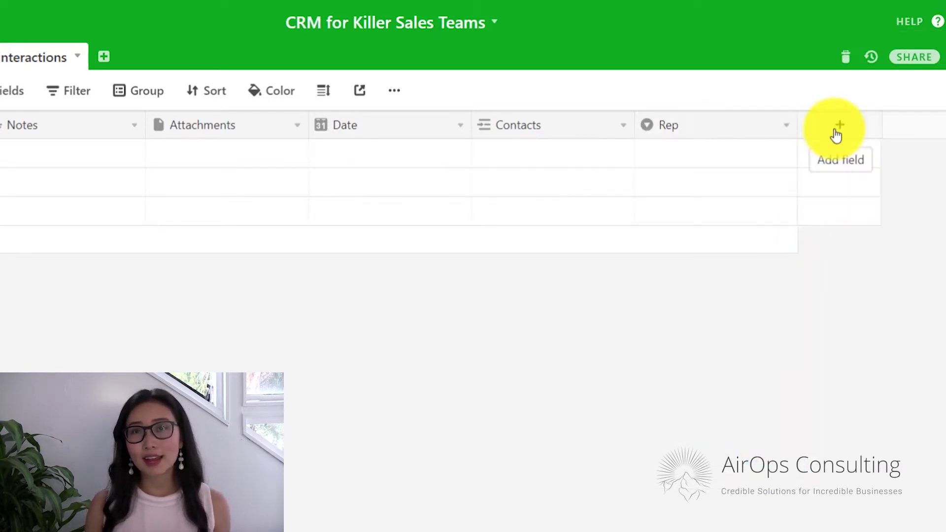
# Create the Type single-select field with options Call, Email and In Person.
pyautogui.click(838, 129)
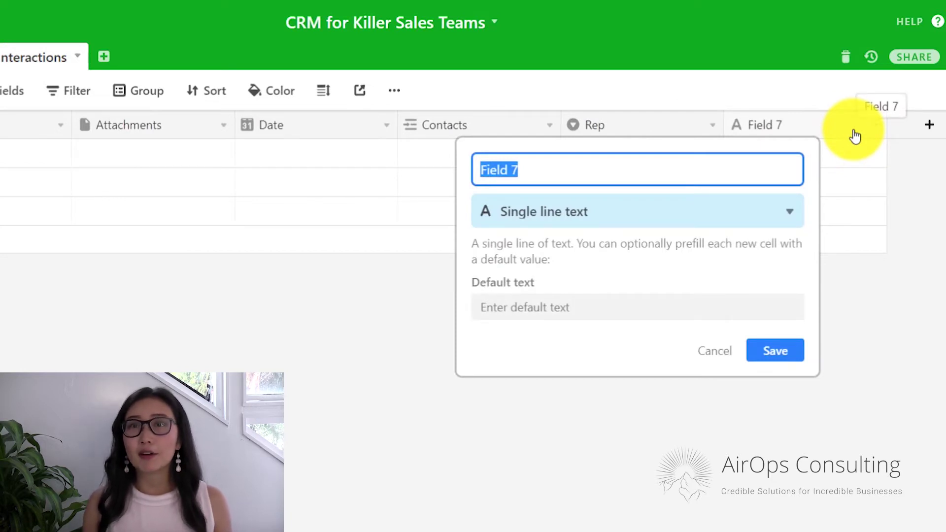
pyautogui.write('Type')
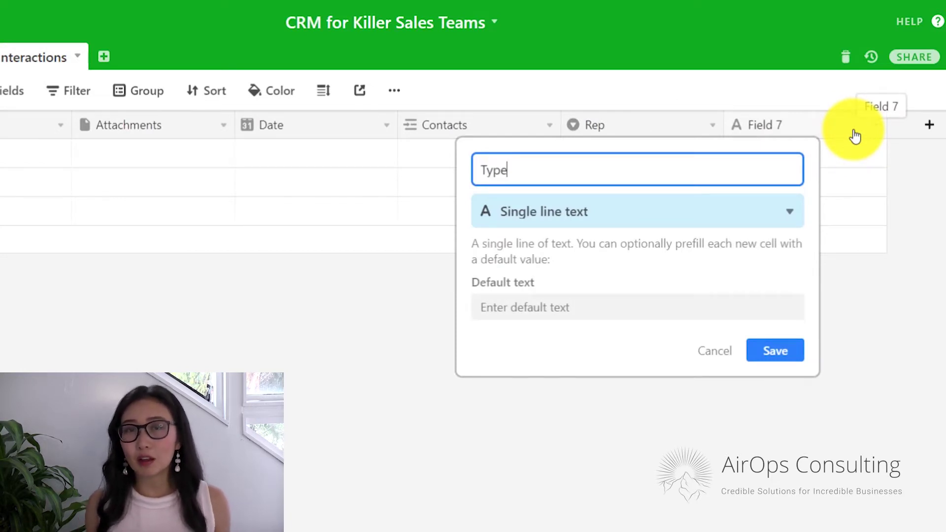
pyautogui.click(696, 213)
pyautogui.write('sing')
pyautogui.press('Down')
pyautogui.press('Return')
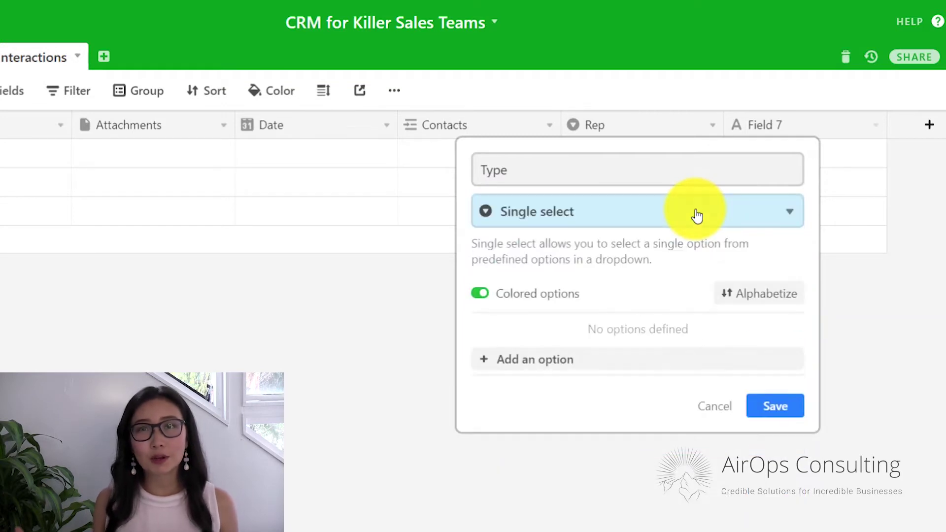
pyautogui.click(563, 359)
pyautogui.write('Call')
pyautogui.click(565, 359)
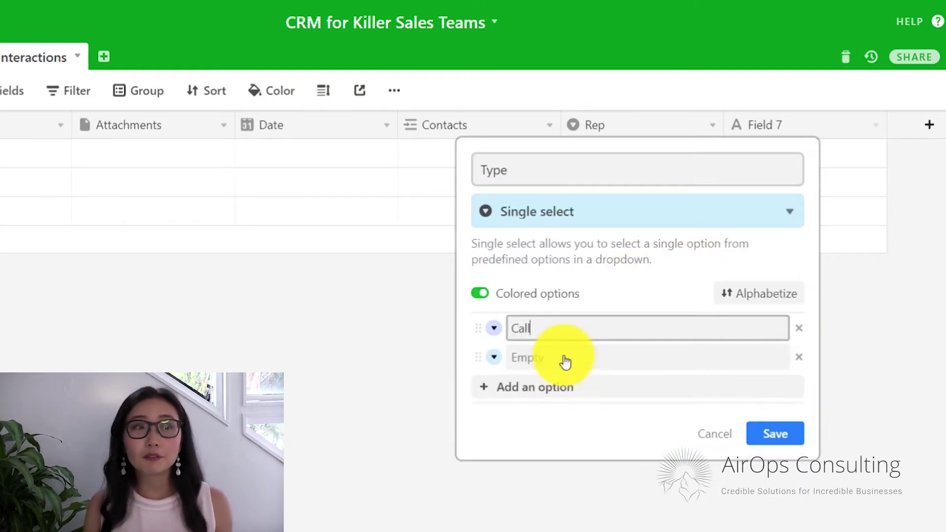
pyautogui.write('Email')
pyautogui.press('Return')
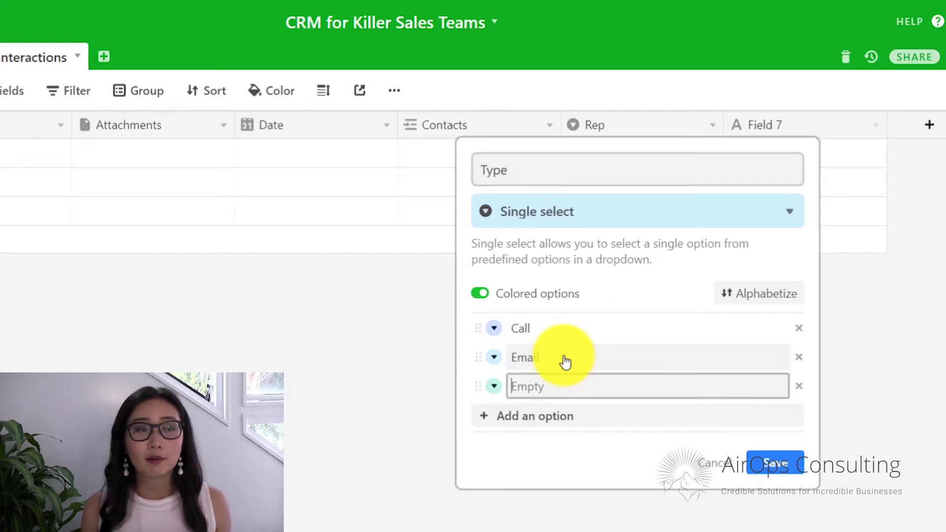
pyautogui.write('In Person')
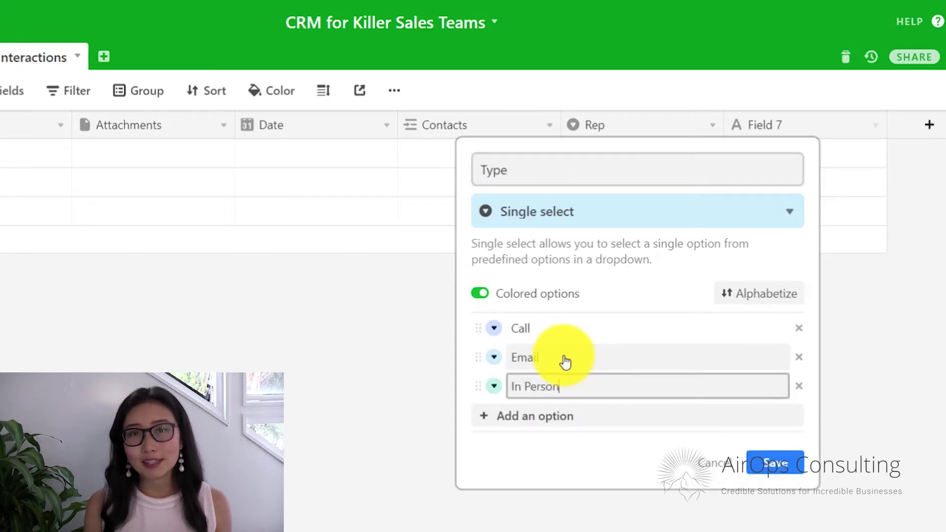
pyautogui.click(774, 463)
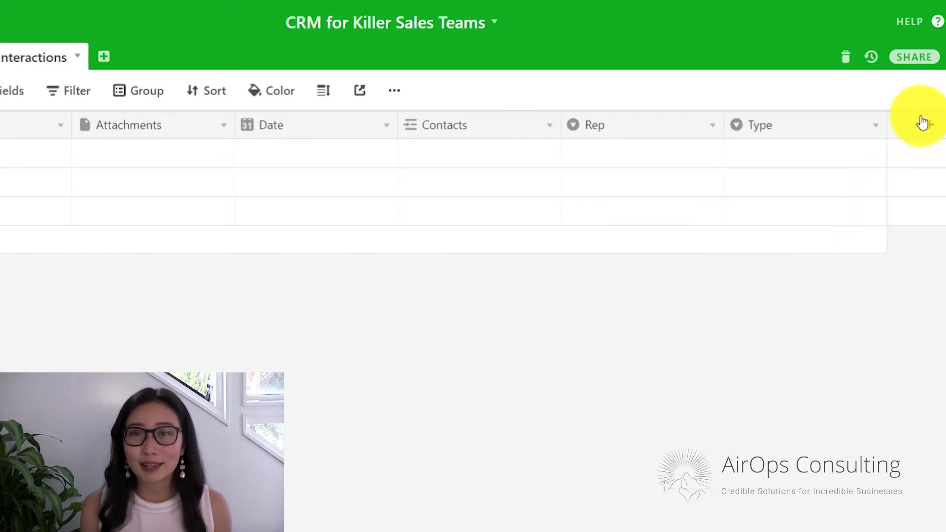
# Delete the accidentally created extra Field 8.
pyautogui.click(928, 124)
pyautogui.click(875, 126)
pyautogui.click(782, 516)
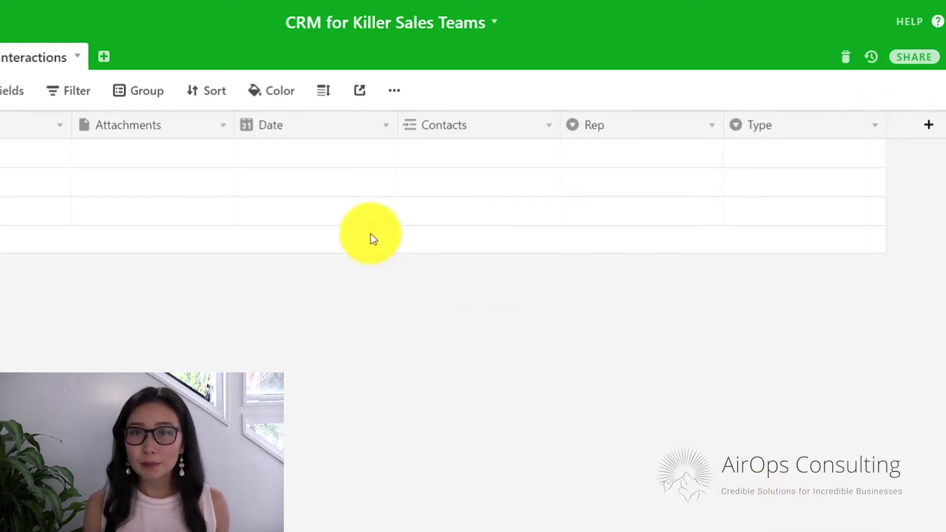
# Delete the Attachments column so Date sits right after the primary field.
pyautogui.hscroll(-2, 153, 176)
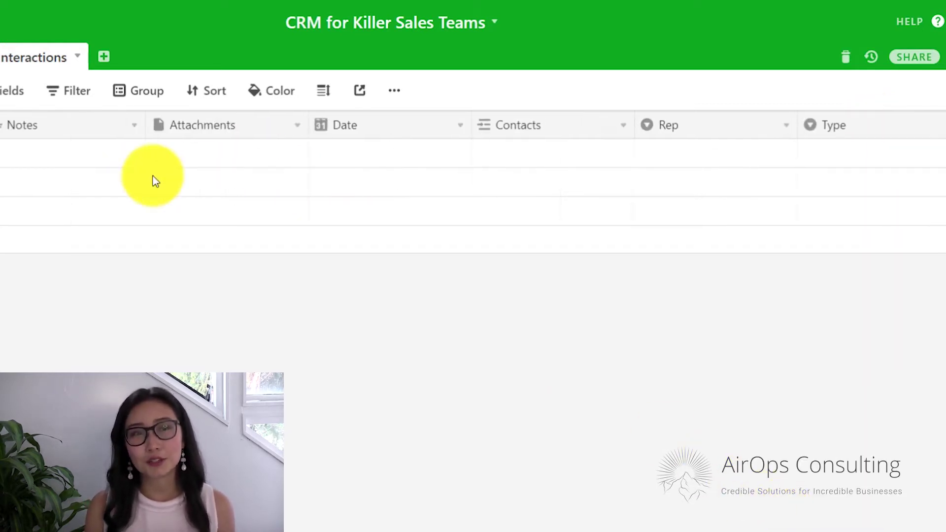
pyautogui.hscroll(2, 84, 129)
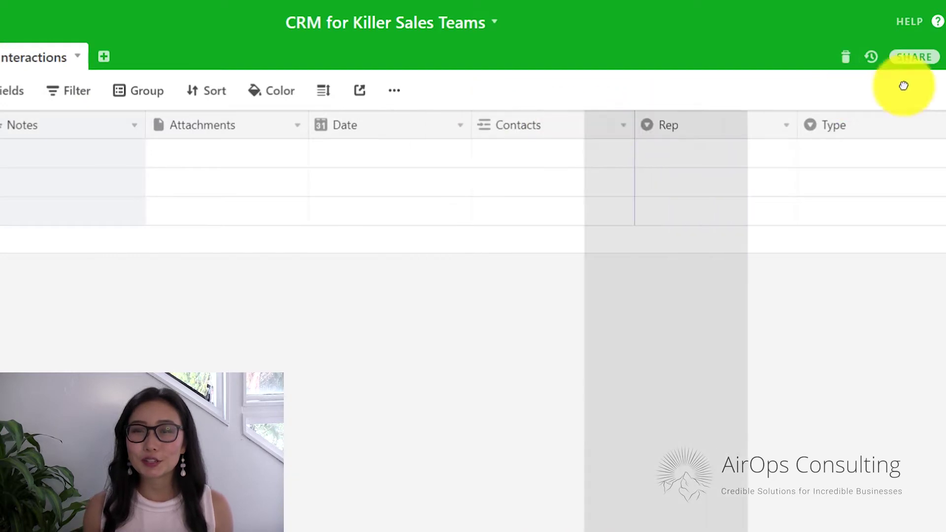
pyautogui.hscroll(3, 884, 121)
pyautogui.hscroll(-2, 885, 123)
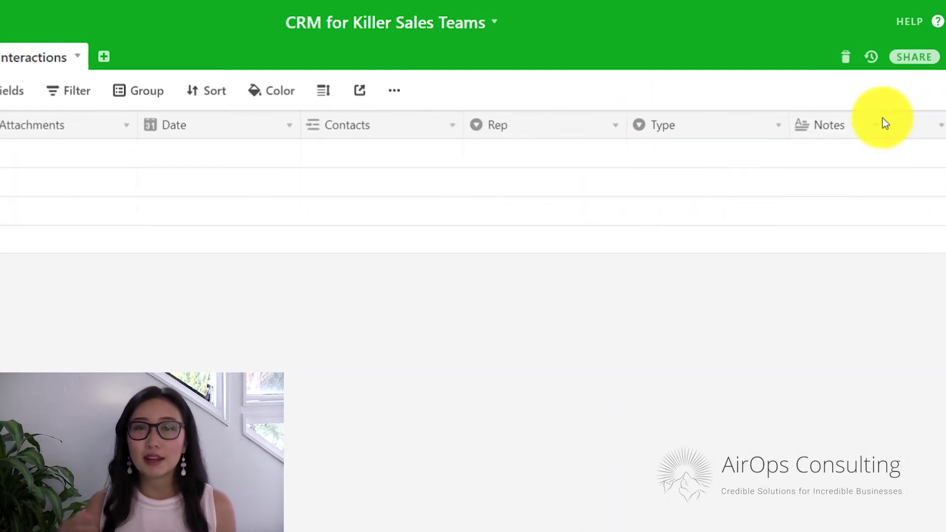
pyautogui.click(134, 125)
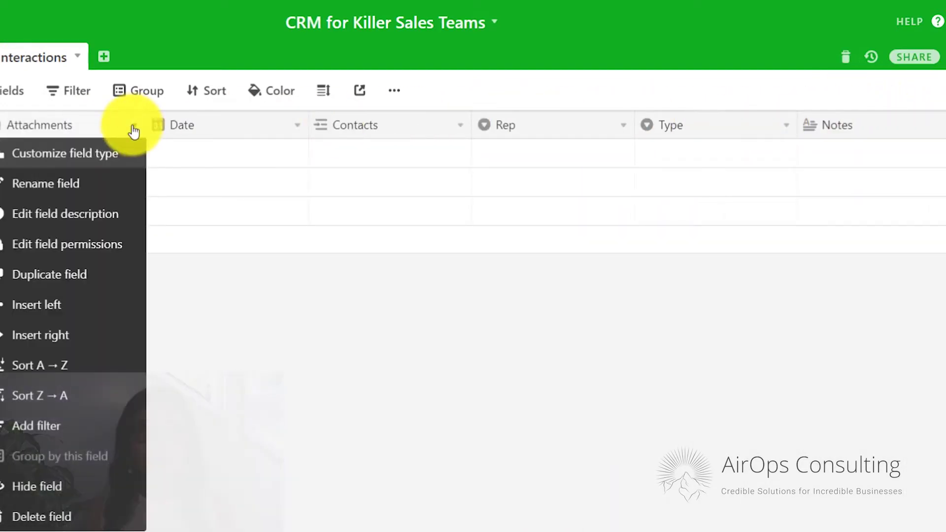
pyautogui.click(42, 515)
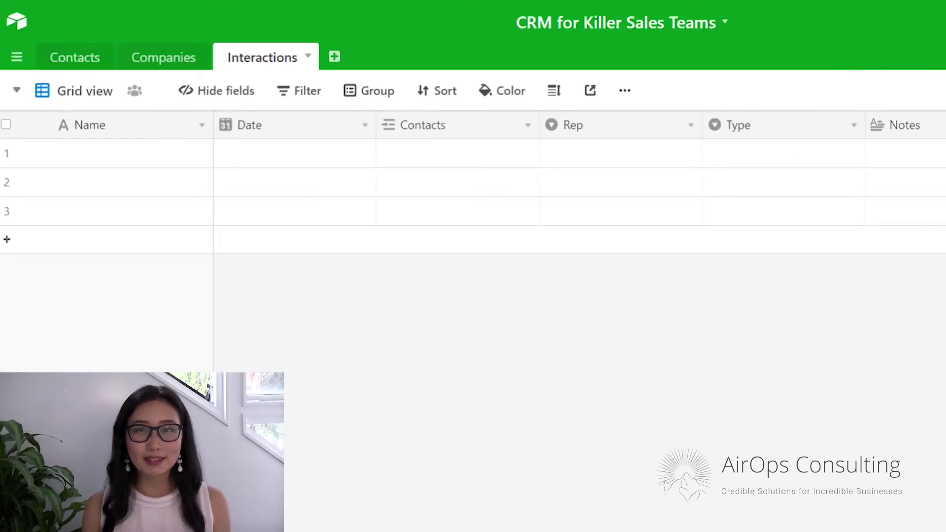
pyautogui.click(291, 153)
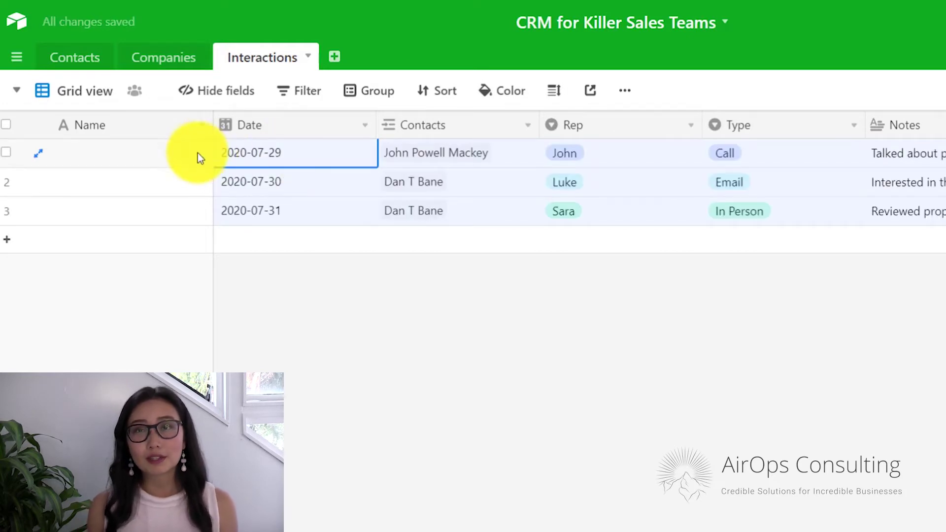
pyautogui.click(385, 428)
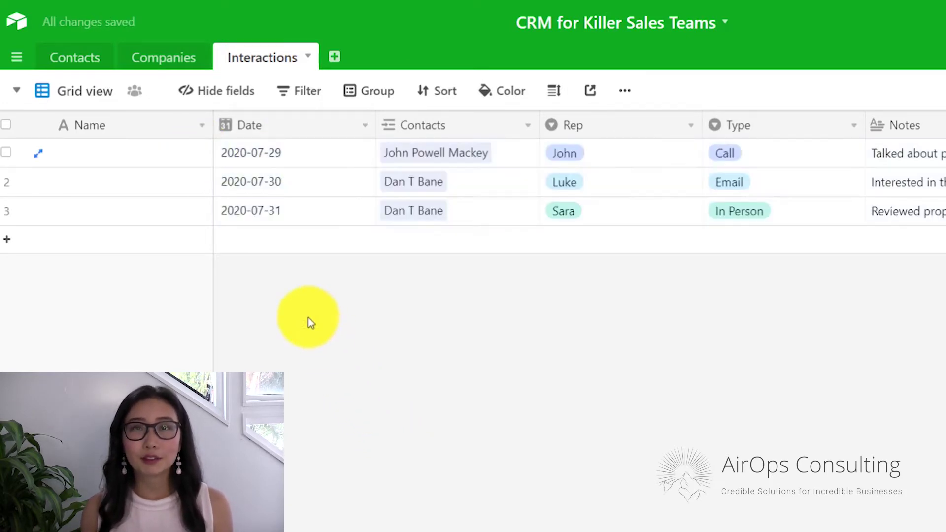
# Begin turning the Name field into an Interaction ID formula, then cancel the edit.
pyautogui.doubleClick(176, 127)
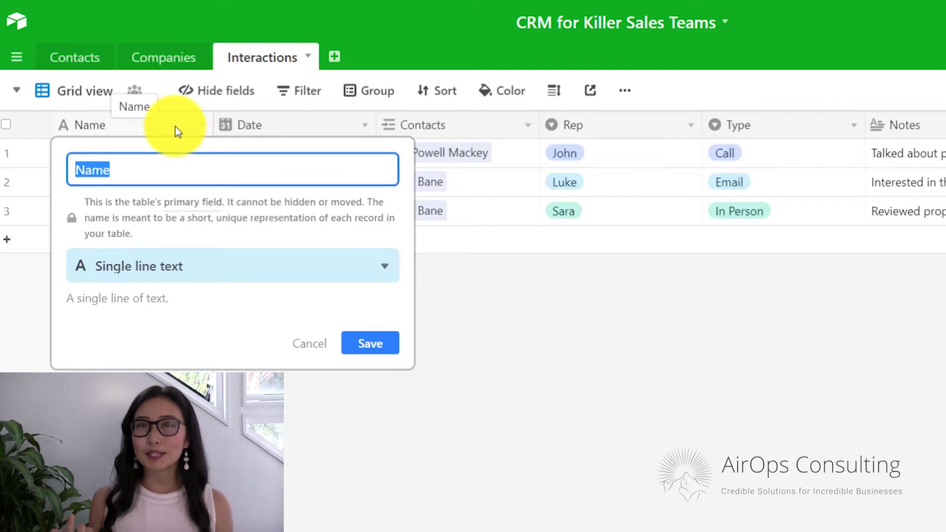
pyautogui.write('Interac')
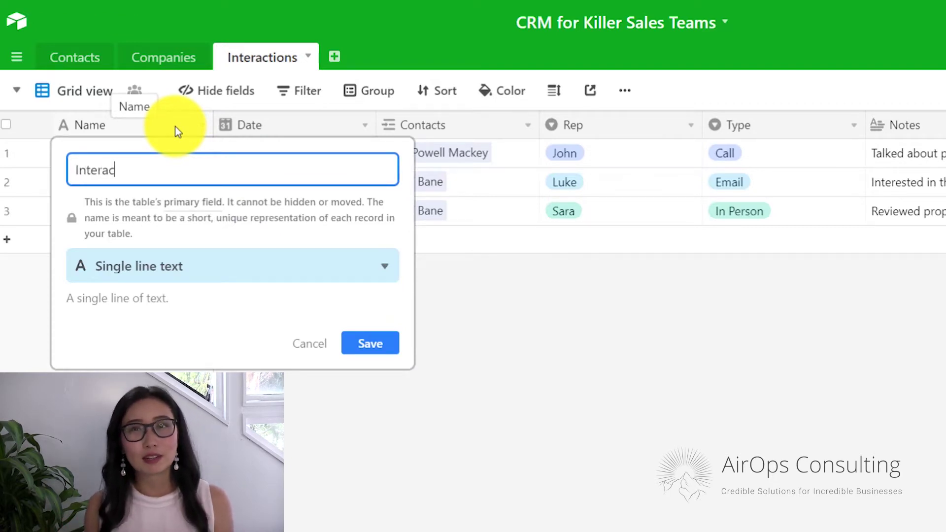
pyautogui.write('tion ID')
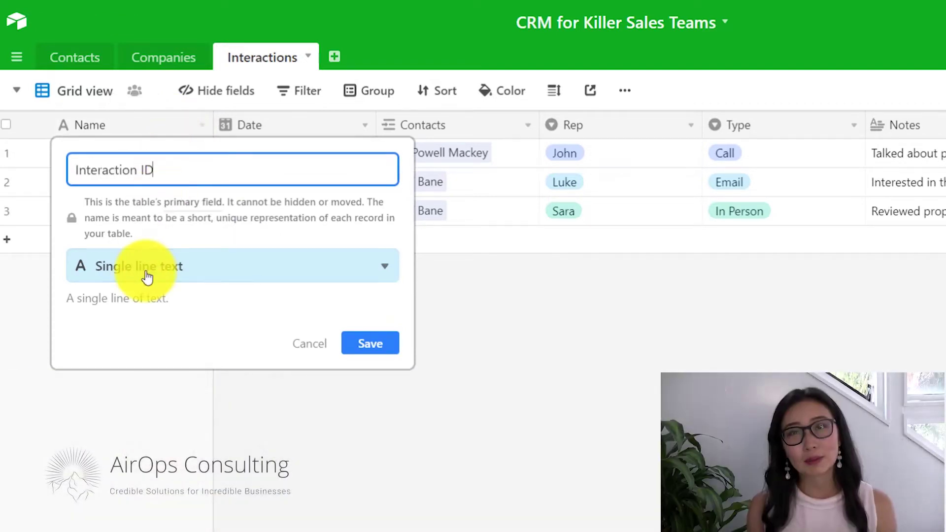
pyautogui.click(146, 275)
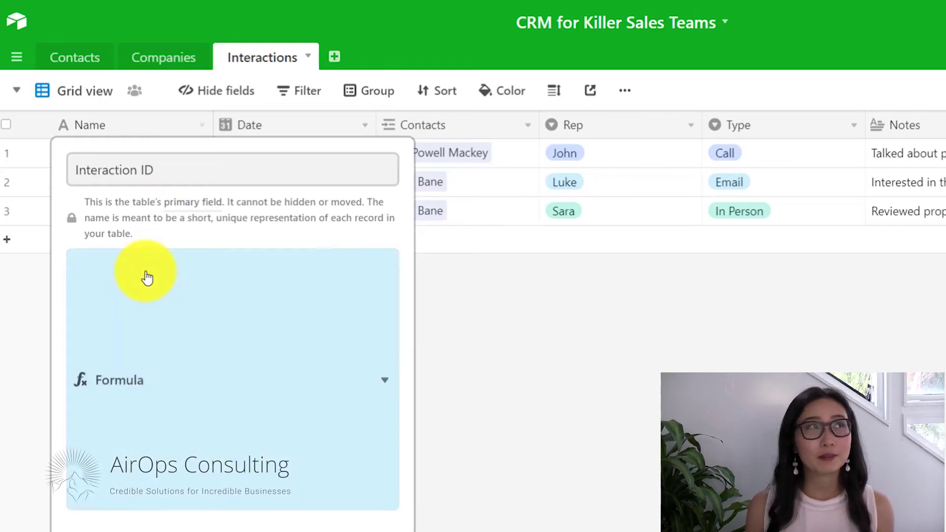
pyautogui.click(160, 381)
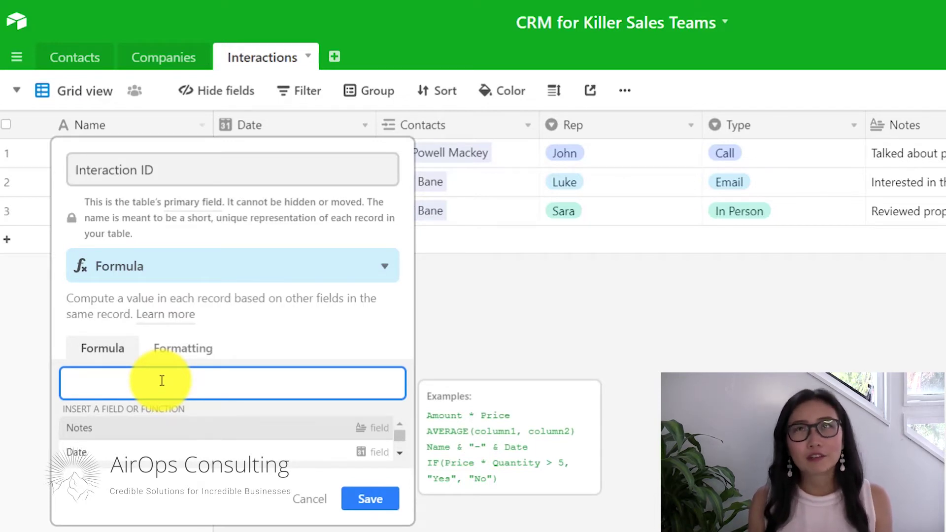
pyautogui.write('date')
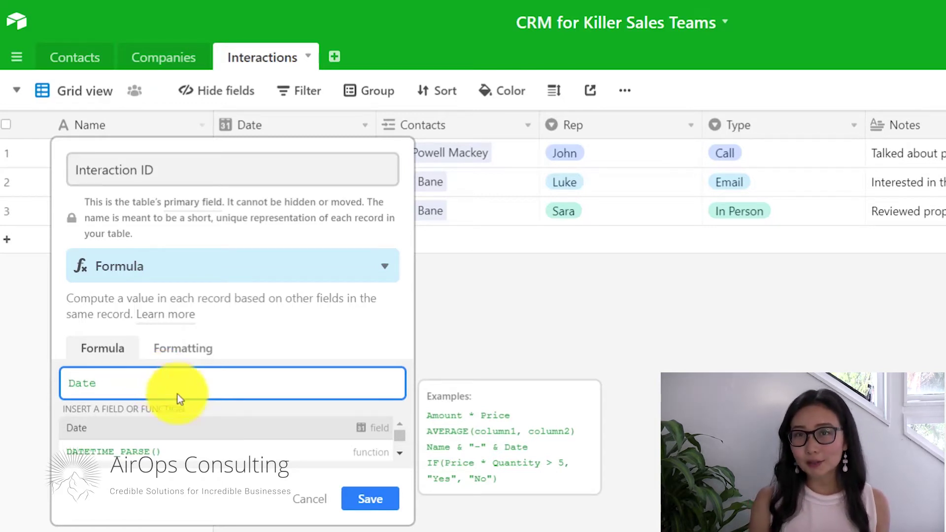
pyautogui.click(312, 502)
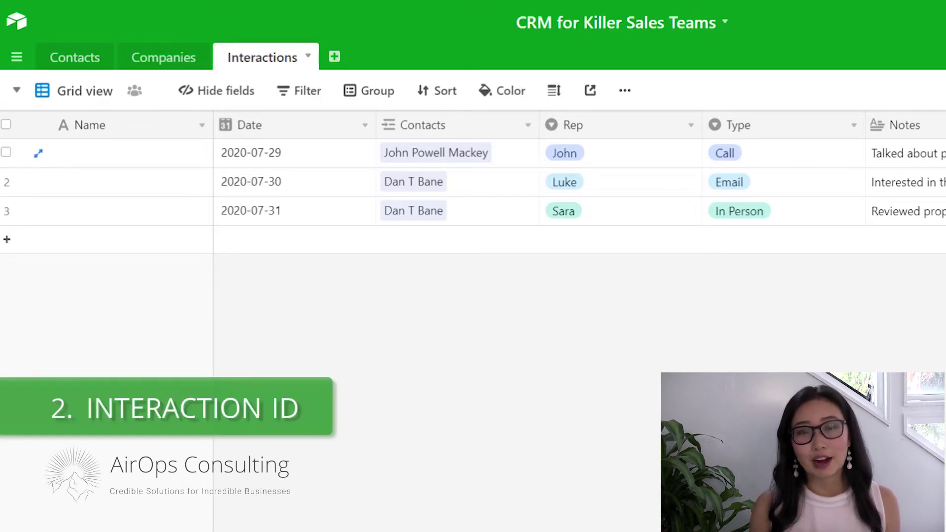
# Rename the primary Name field to Interaction ID and make it a Formula field.
pyautogui.click(199, 126)
pyautogui.click(134, 162)
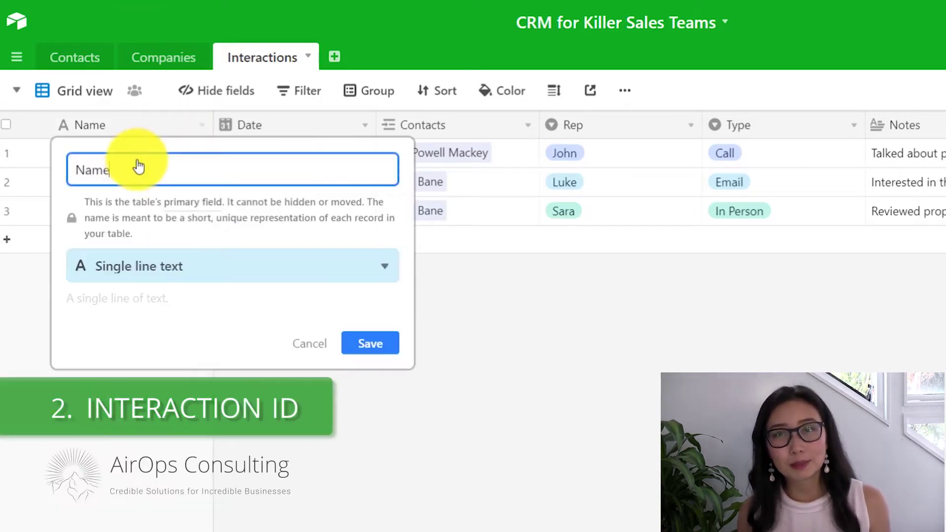
pyautogui.press('BackSpace')
pyautogui.press('BackSpace')
pyautogui.press('BackSpace')
pyautogui.press('BackSpace')
pyautogui.write('Interaction ID')
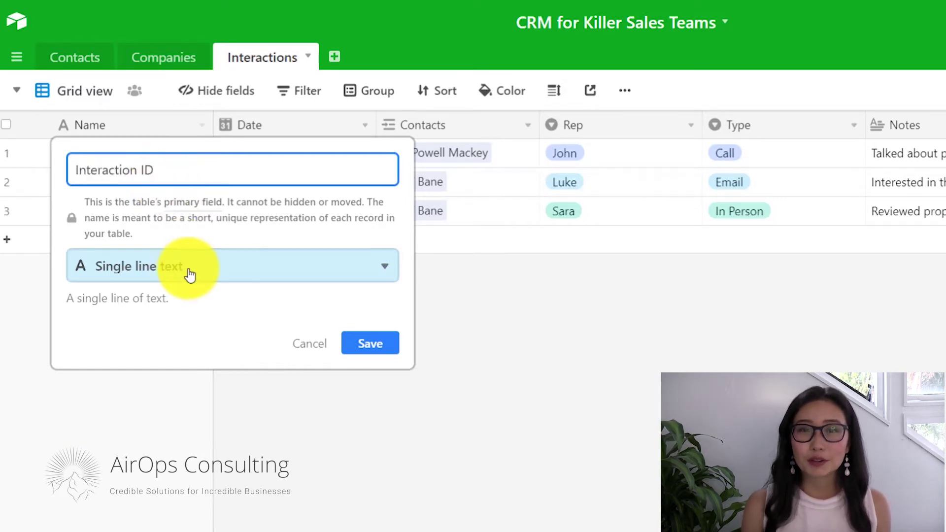
pyautogui.click(187, 271)
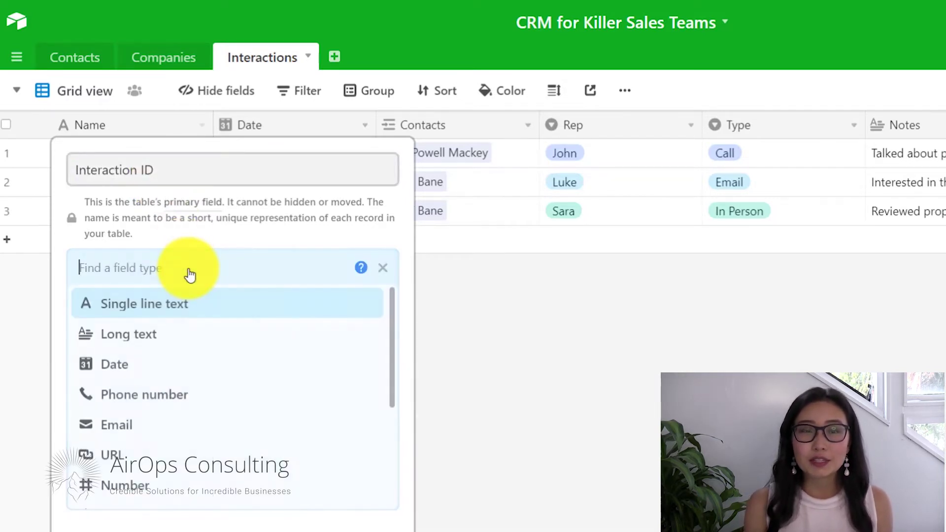
pyautogui.write('formula')
pyautogui.press('Return')
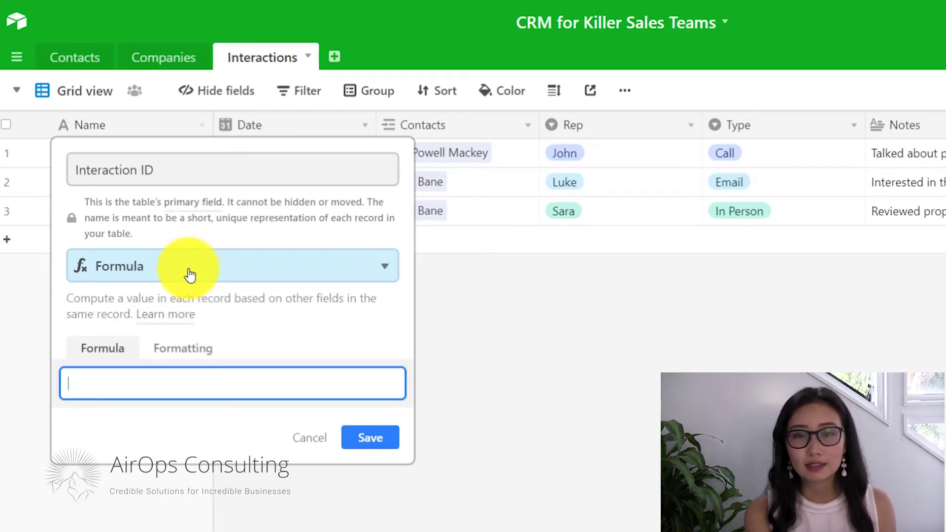
# Enter the formula DATETIME_FORMAT(Date,"L")&" - "&Type and save the field.
pyautogui.write('datetimefor')
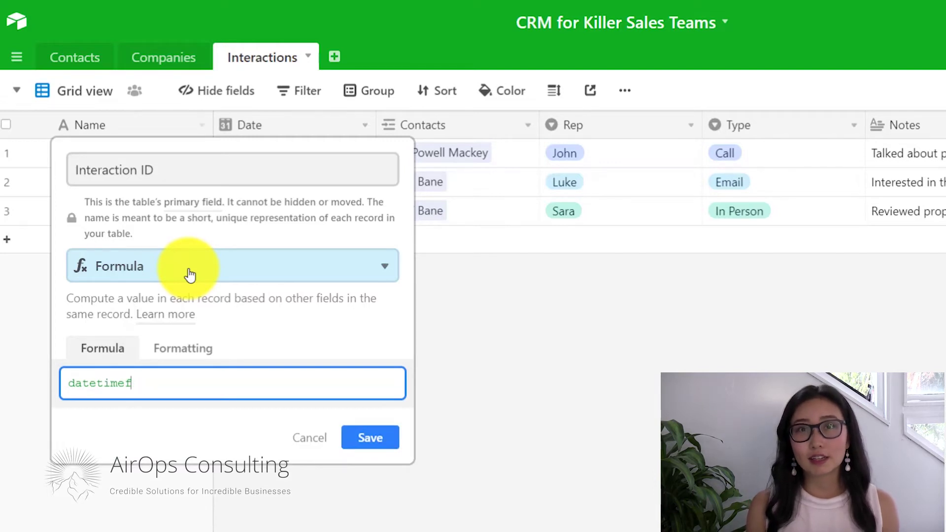
pyautogui.press('BackSpace')
pyautogui.press('Down')
pyautogui.press('Return')
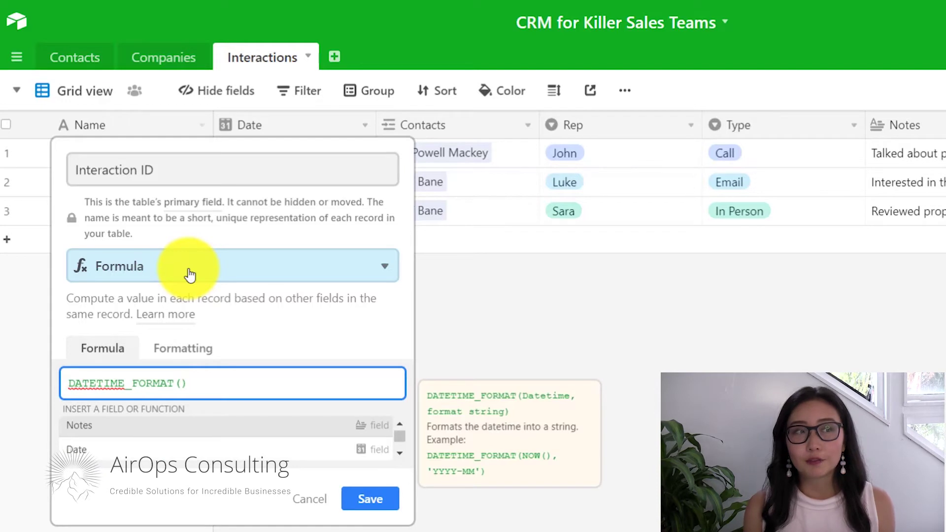
pyautogui.write('date')
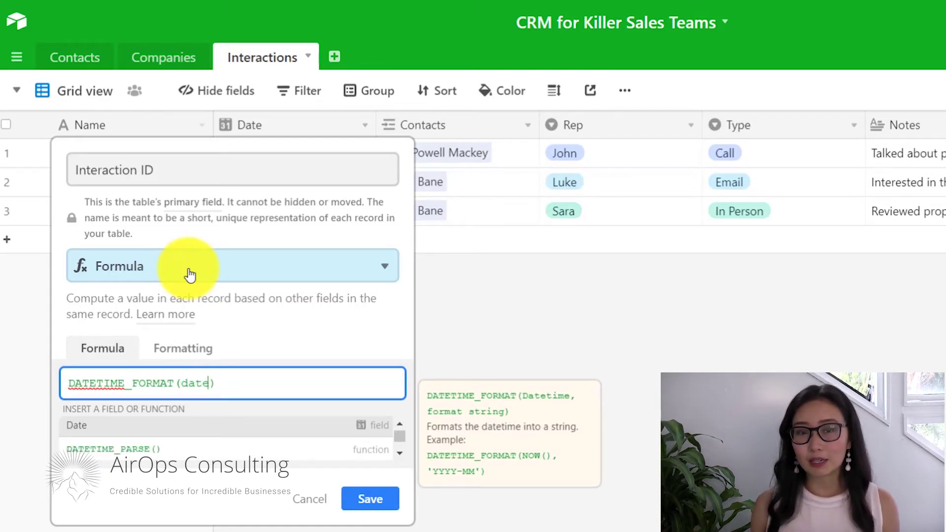
pyautogui.press('Return')
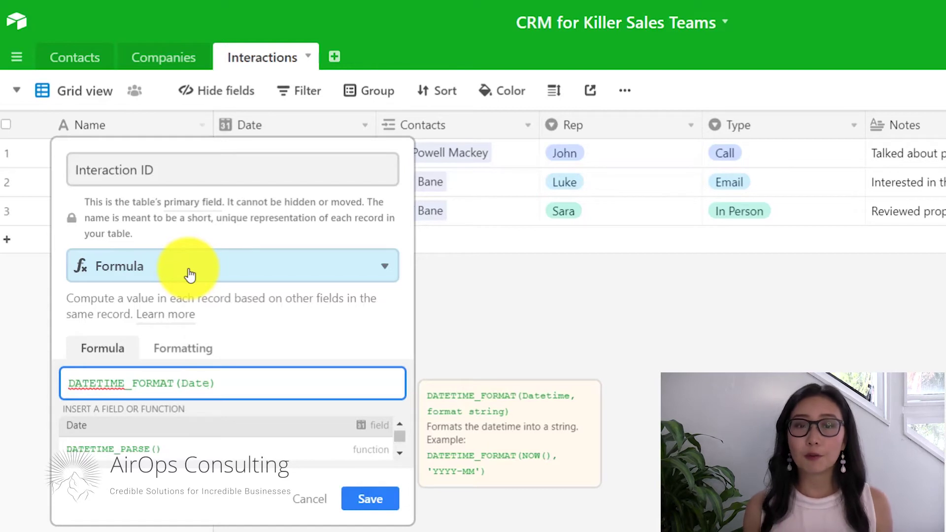
pyautogui.write(',"L")')
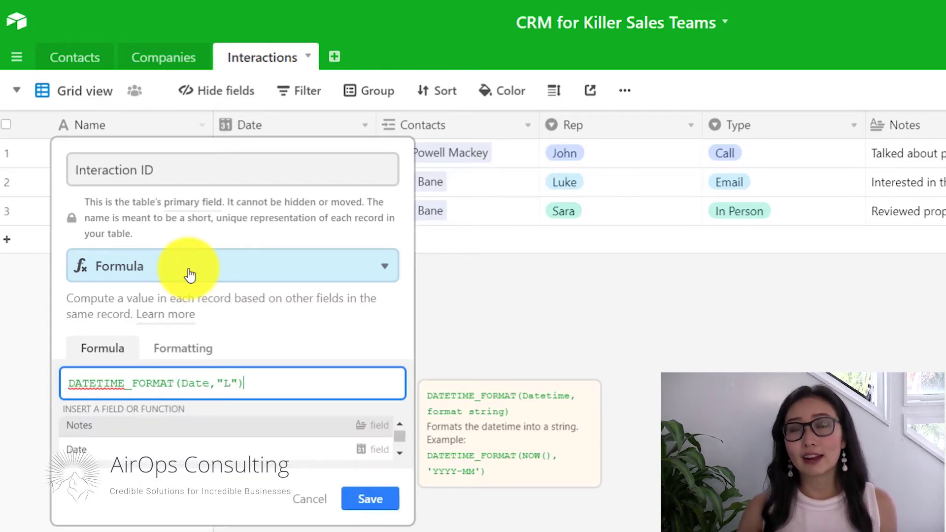
pyautogui.write('&" - ')
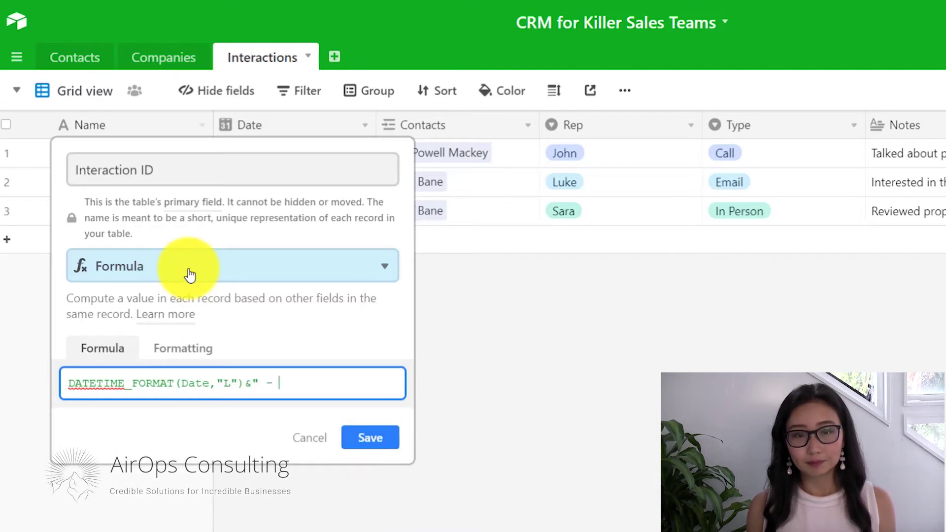
pyautogui.write('"')
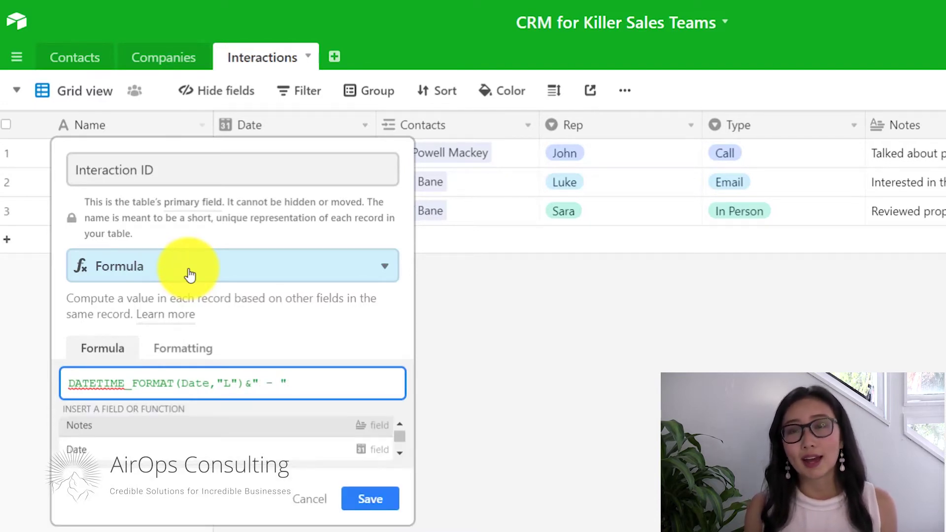
pyautogui.write('&Type')
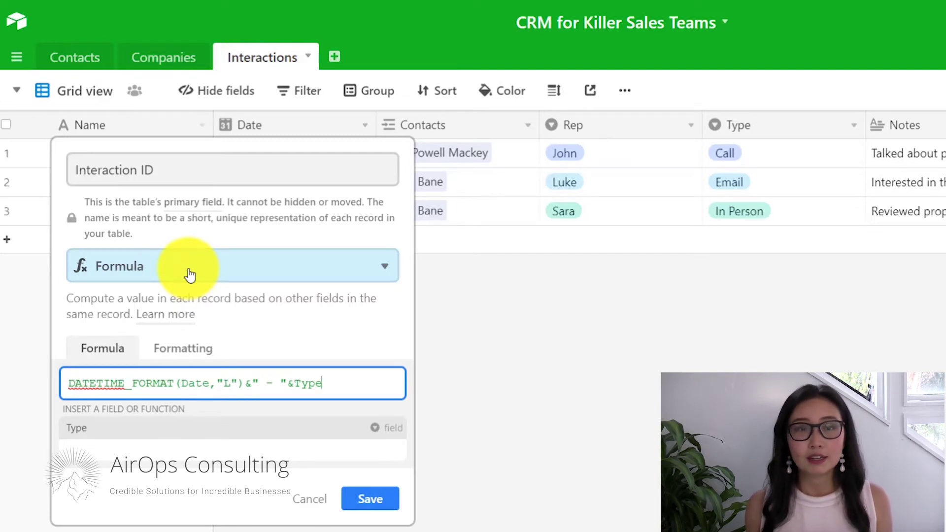
pyautogui.click(353, 498)
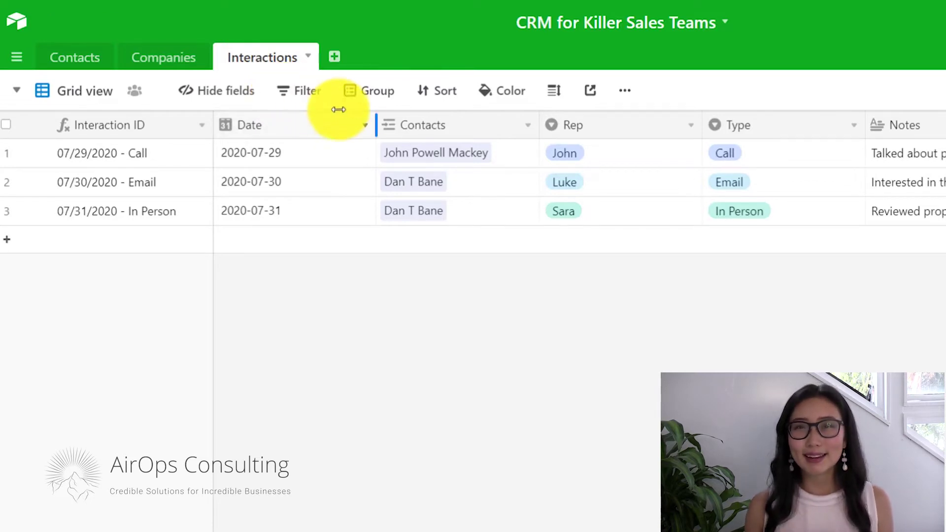
# Narrow the Date, Contacts, Rep and Type columns and widen the Notes column.
pyautogui.moveTo(376, 125); pyautogui.dragTo(321, 129)
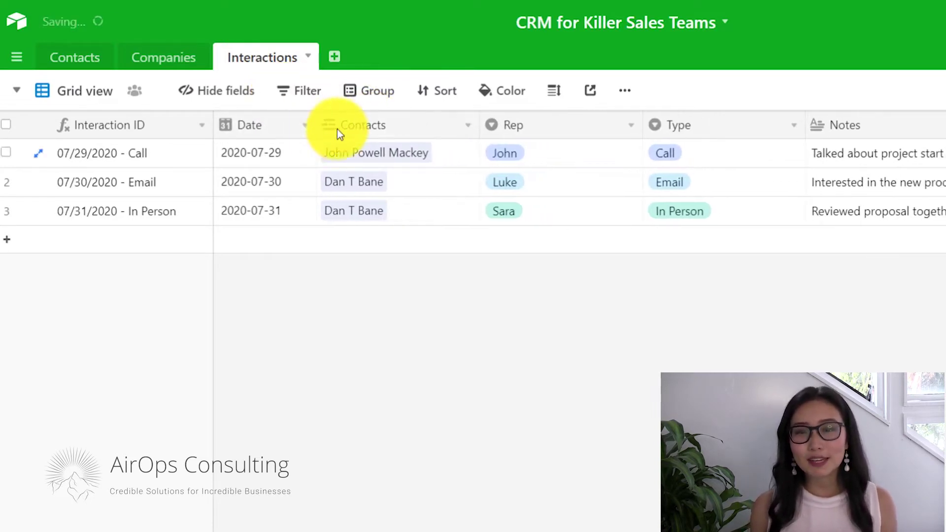
pyautogui.moveTo(481, 124); pyautogui.dragTo(447, 126)
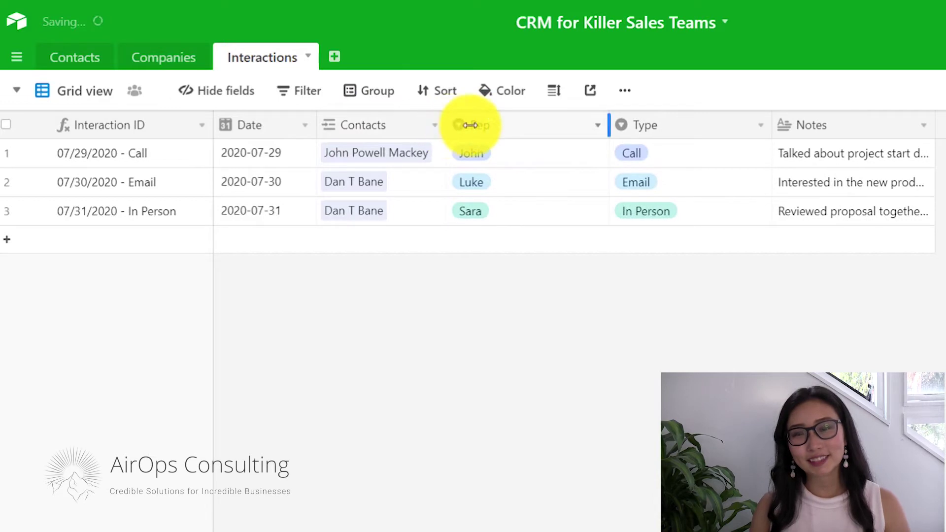
pyautogui.moveTo(611, 127); pyautogui.dragTo(522, 126)
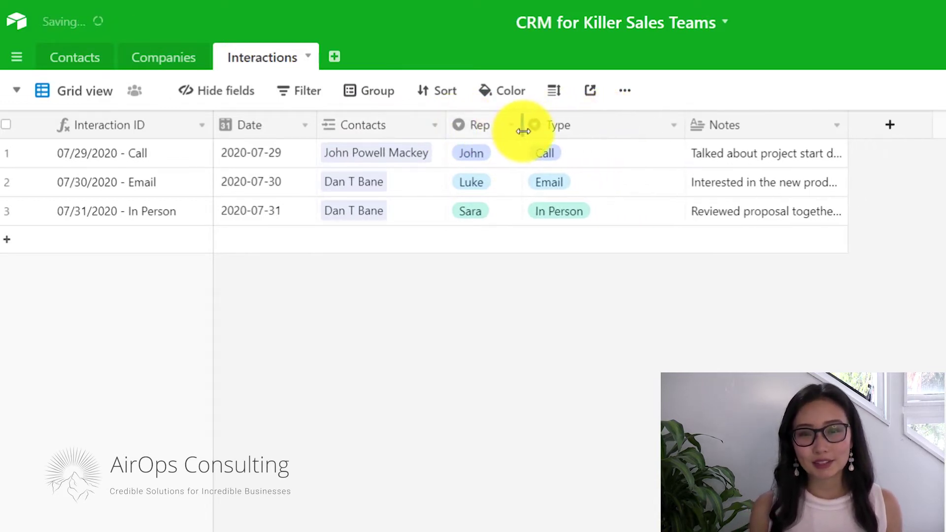
pyautogui.moveTo(685, 126); pyautogui.dragTo(622, 138)
pyautogui.moveTo(851, 119); pyautogui.dragTo(944, 117)
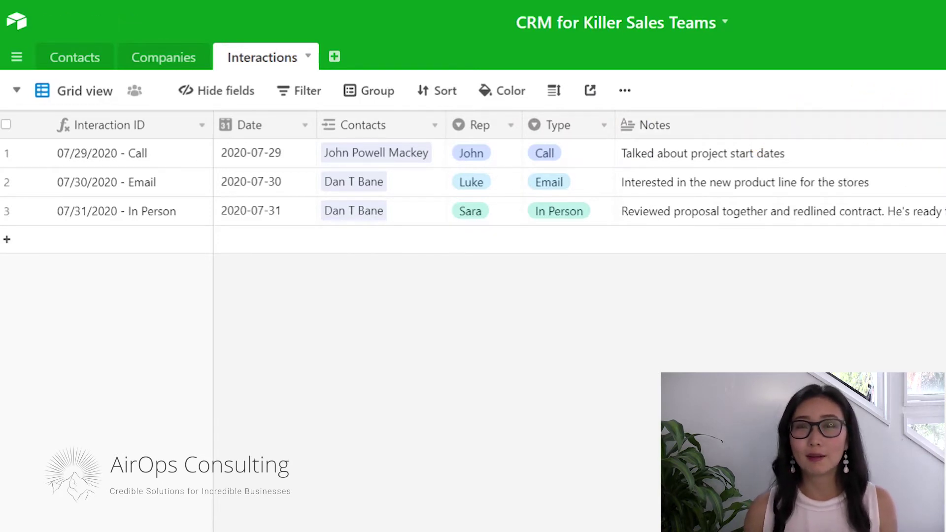
# In the Contacts table, duplicate the grid view and name the copy Interactions.
pyautogui.click(76, 61)
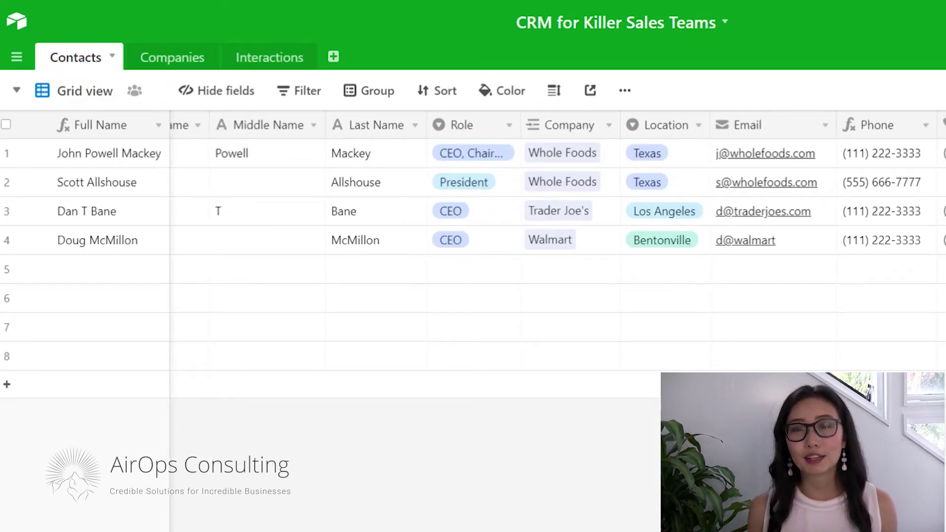
pyautogui.hscroll(-3, 350, 255)
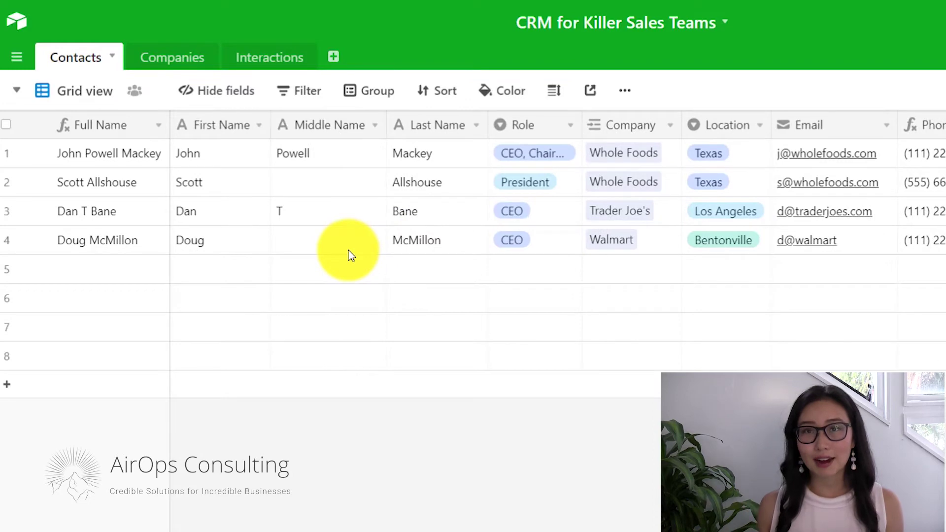
pyautogui.hscroll(10, 349, 255)
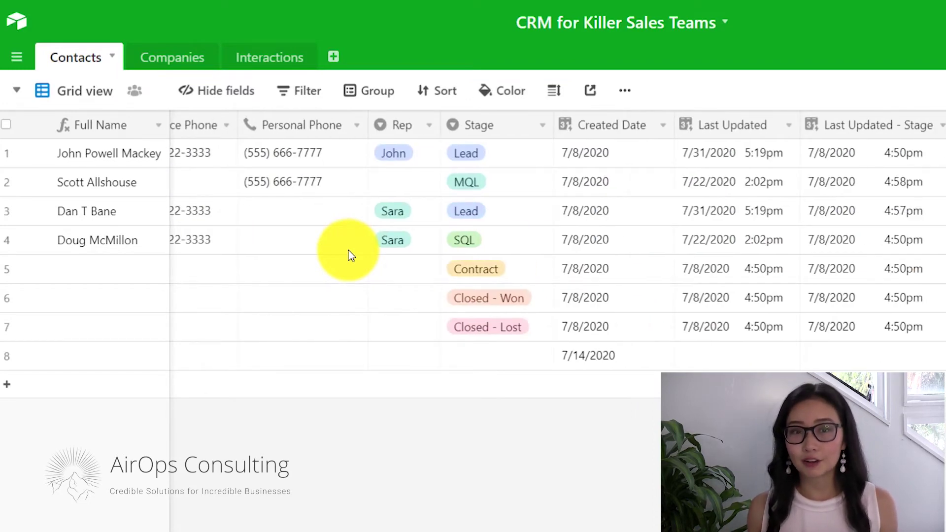
pyautogui.hscroll(-10, 350, 255)
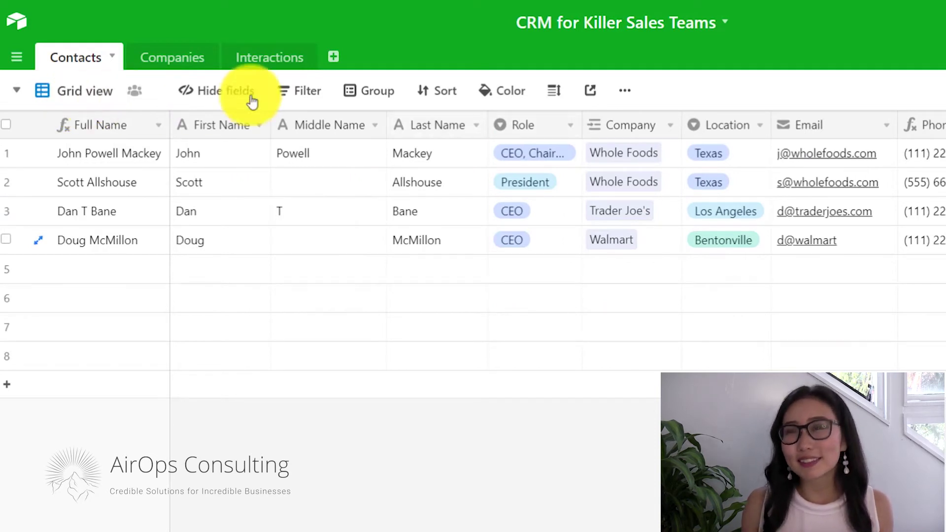
pyautogui.click(624, 91)
pyautogui.click(656, 181)
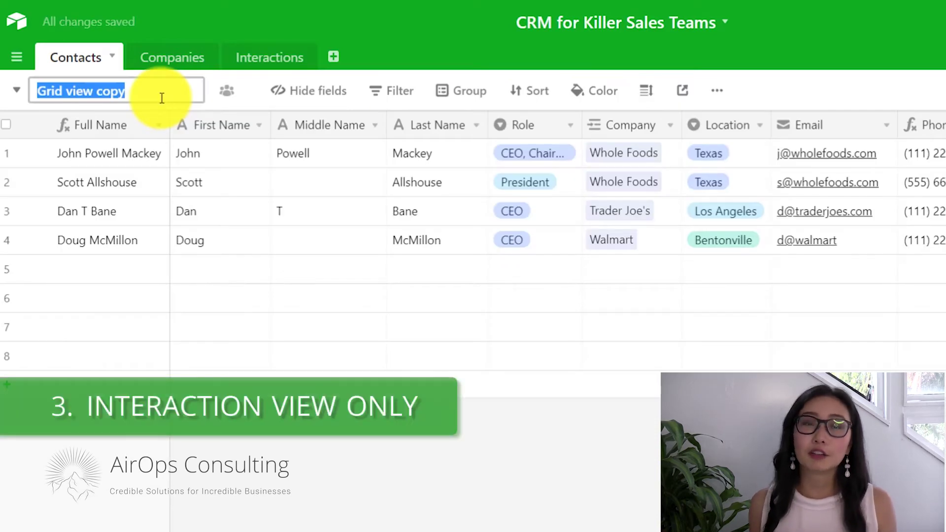
pyautogui.write('Interactions')
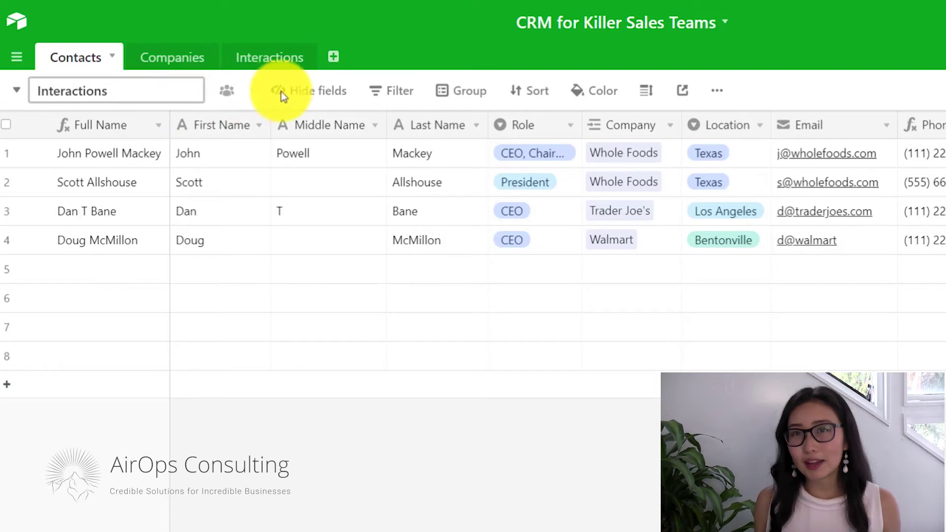
pyautogui.press('Return')
# Hide all fields except Full Name and Interactions, then widen the Interactions column.
pyautogui.click(255, 94)
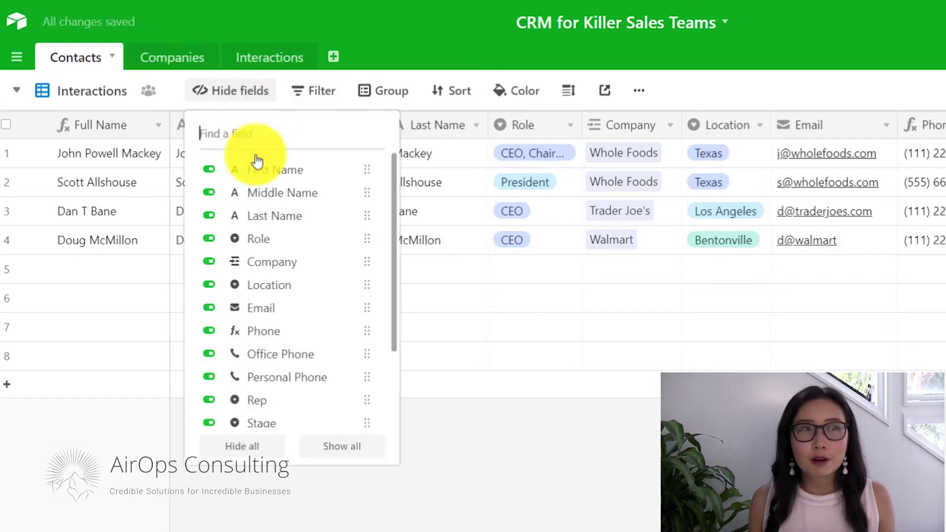
pyautogui.click(258, 449)
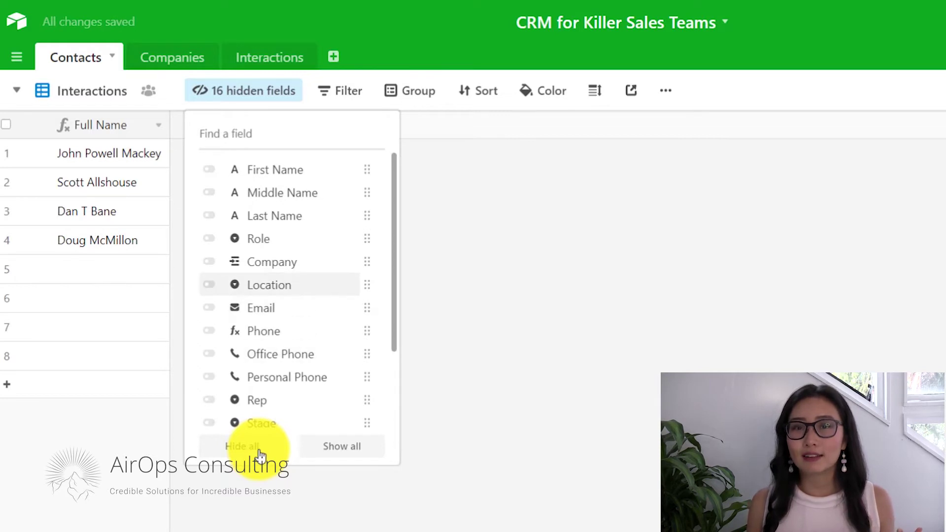
pyautogui.scroll(-2, 286, 367)
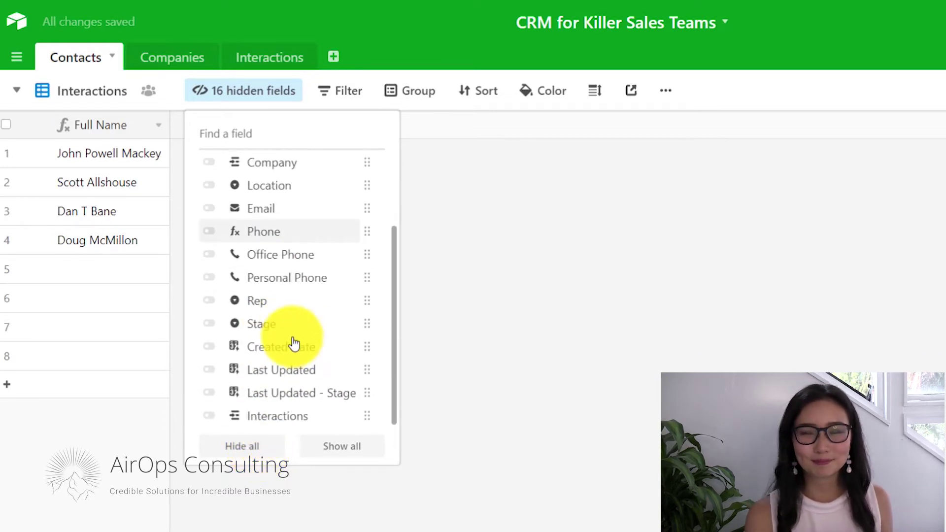
pyautogui.click(276, 417)
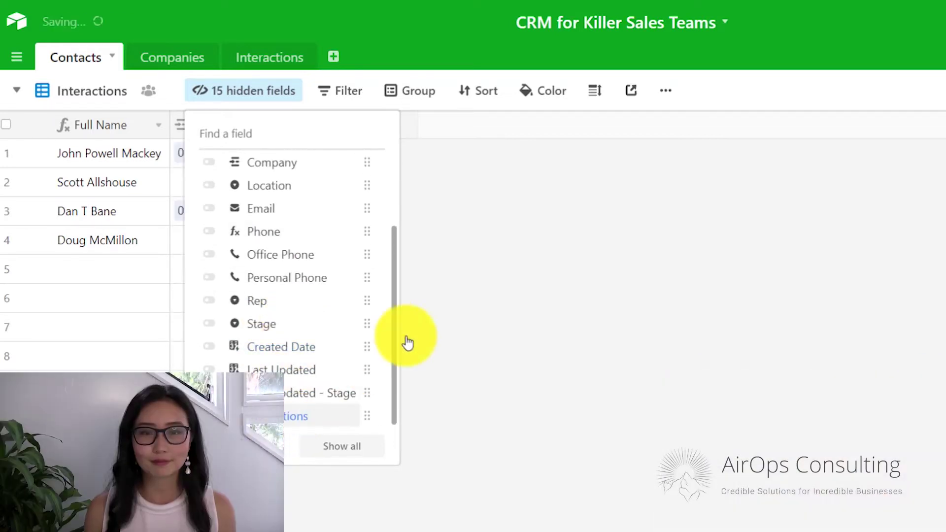
pyautogui.click(682, 154)
pyautogui.moveTo(337, 124); pyautogui.dragTo(452, 121)
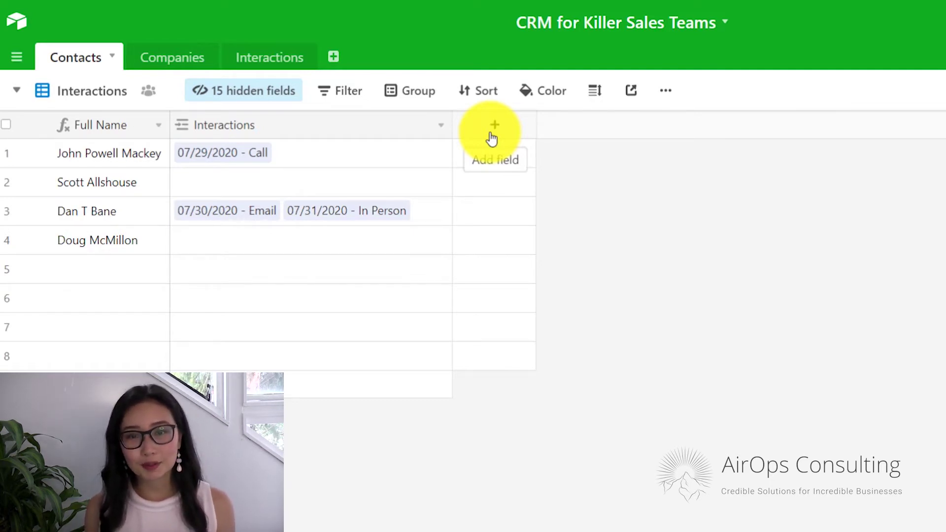
# Add a Rollup field named Most Recent Interaction Date to Contacts.
pyautogui.click(492, 138)
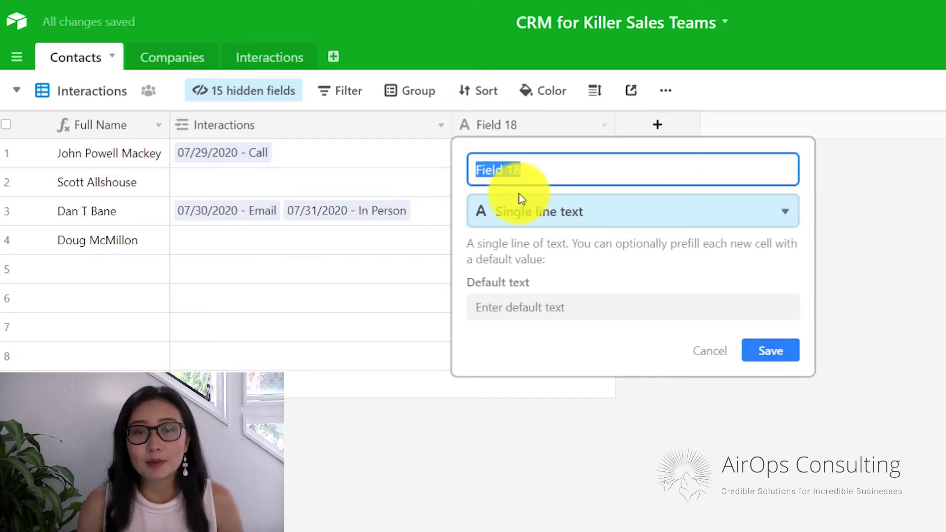
pyautogui.write('Most ')
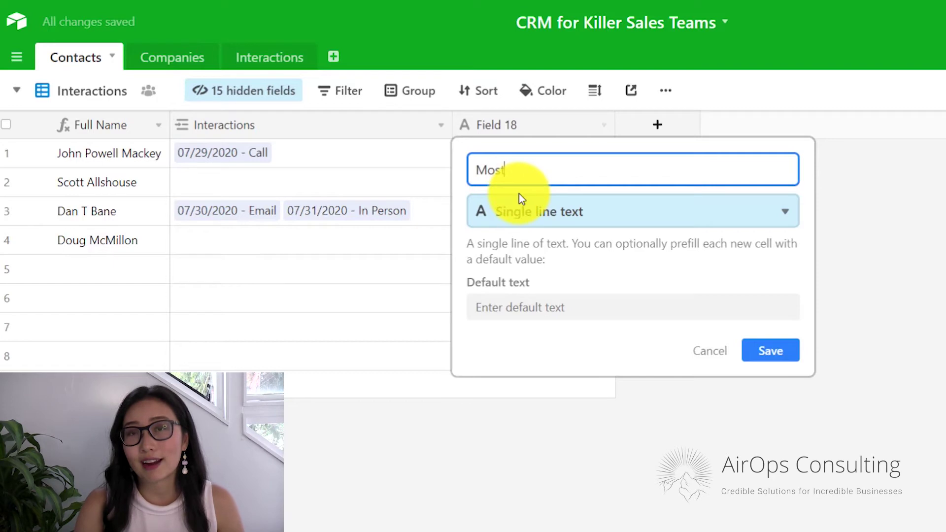
pyautogui.write('Recent In')
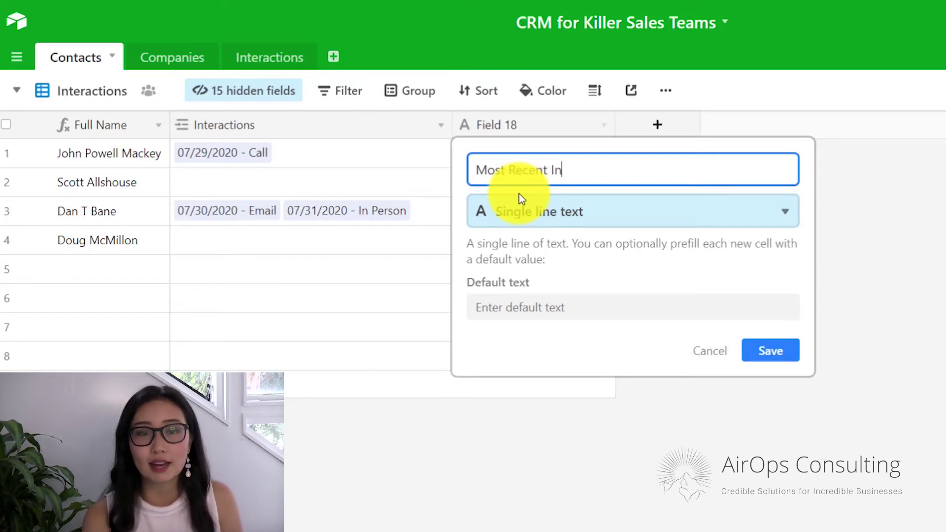
pyautogui.write('teraction ')
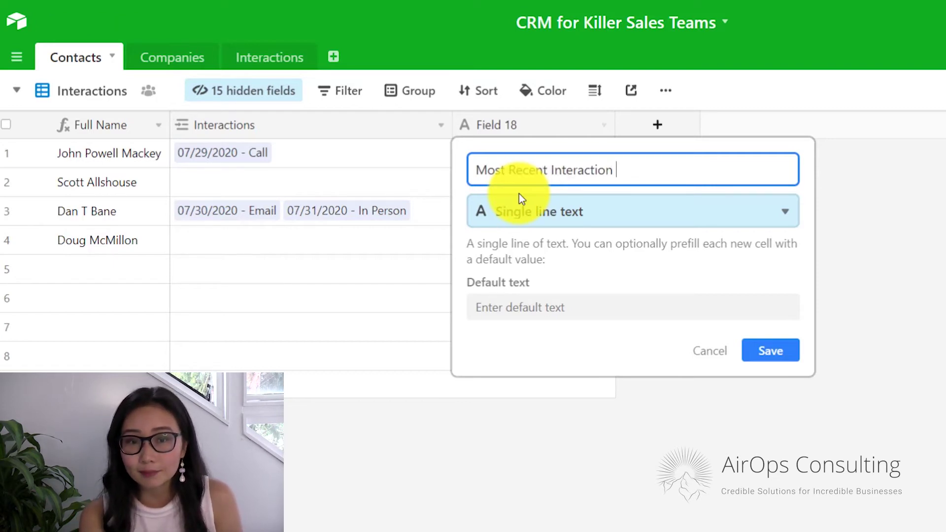
pyautogui.write('Date')
pyautogui.press('Tab')
pyautogui.press('Tab')
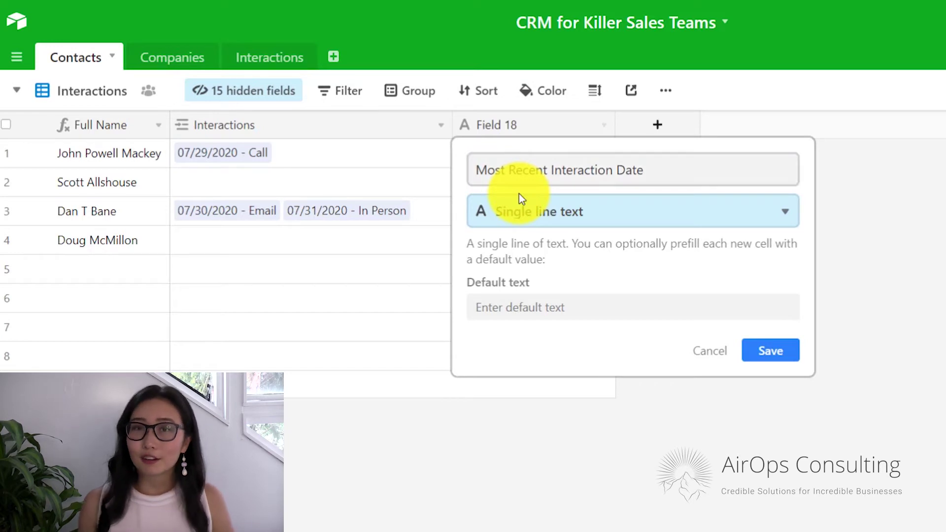
pyautogui.click(521, 198)
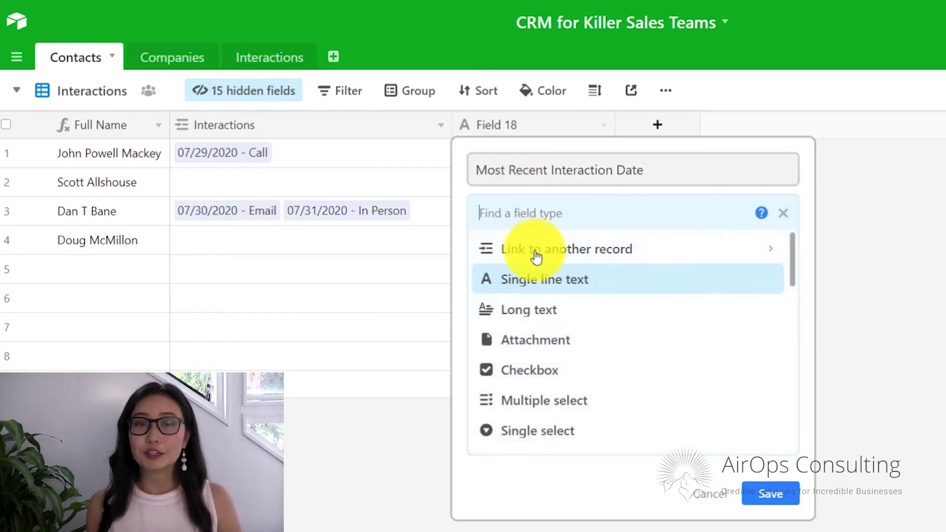
pyautogui.write('ro')
pyautogui.click(536, 257)
# Roll up the linked Interactions' Date values with MAX(values) and save.
pyautogui.click(533, 356)
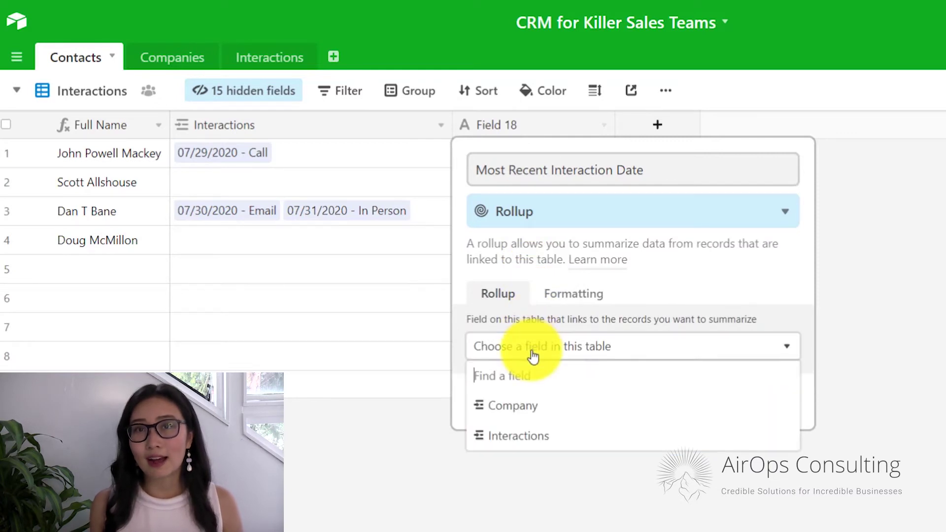
pyautogui.click(534, 433)
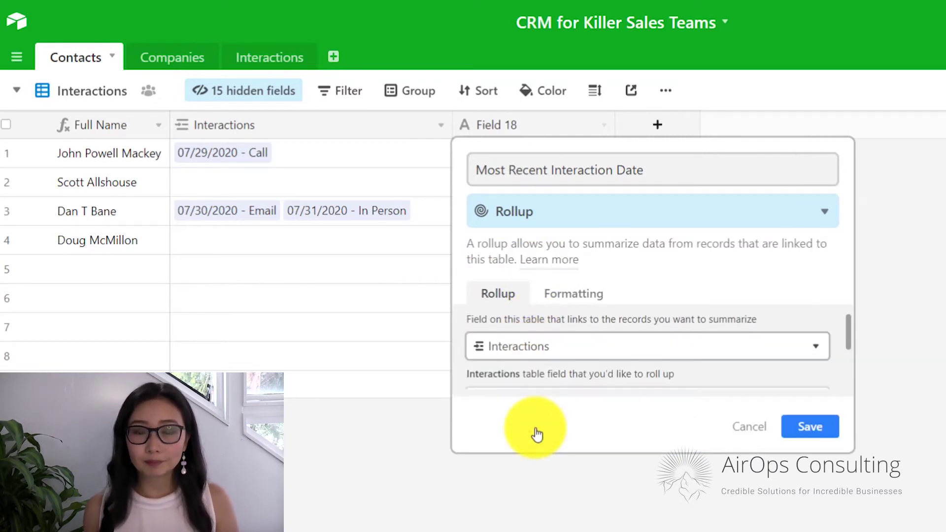
pyautogui.scroll(-2, 571, 330)
pyautogui.click(573, 335)
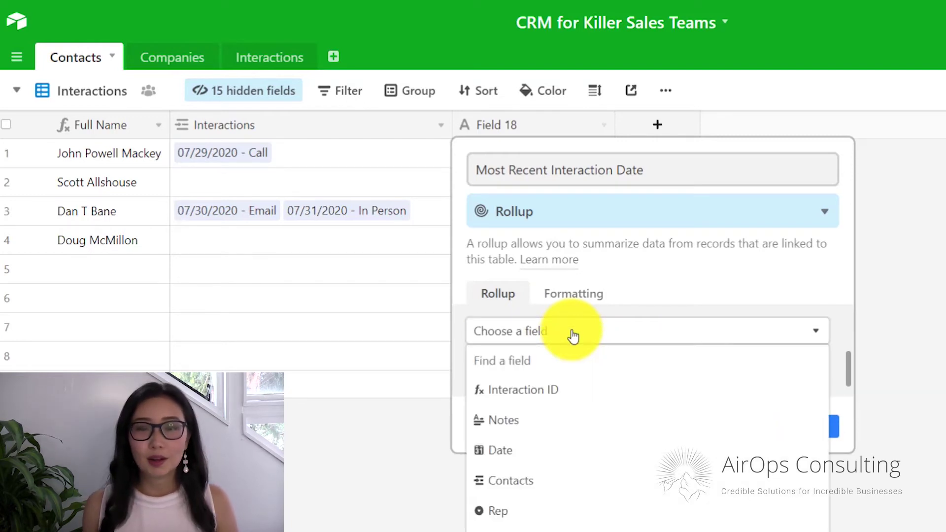
pyautogui.write('date')
pyautogui.click(528, 391)
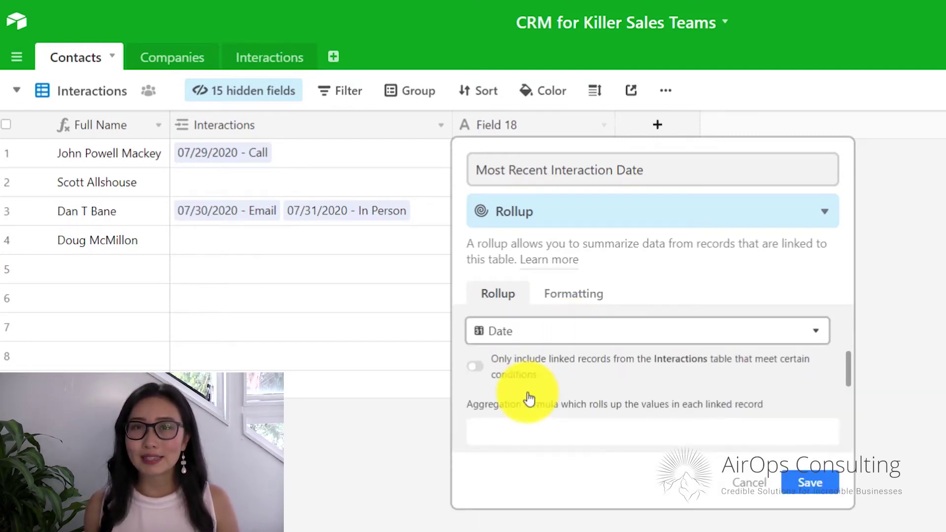
pyautogui.click(534, 433)
pyautogui.write('max')
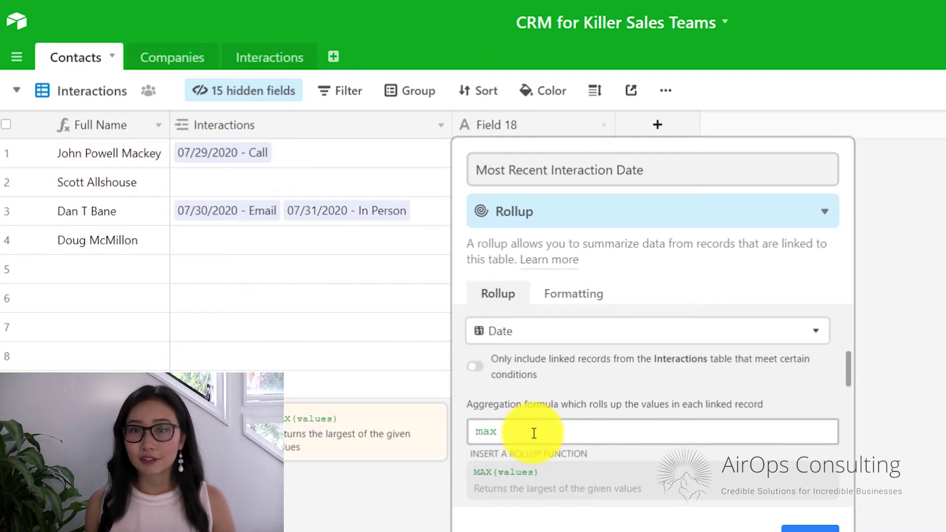
pyautogui.click(523, 487)
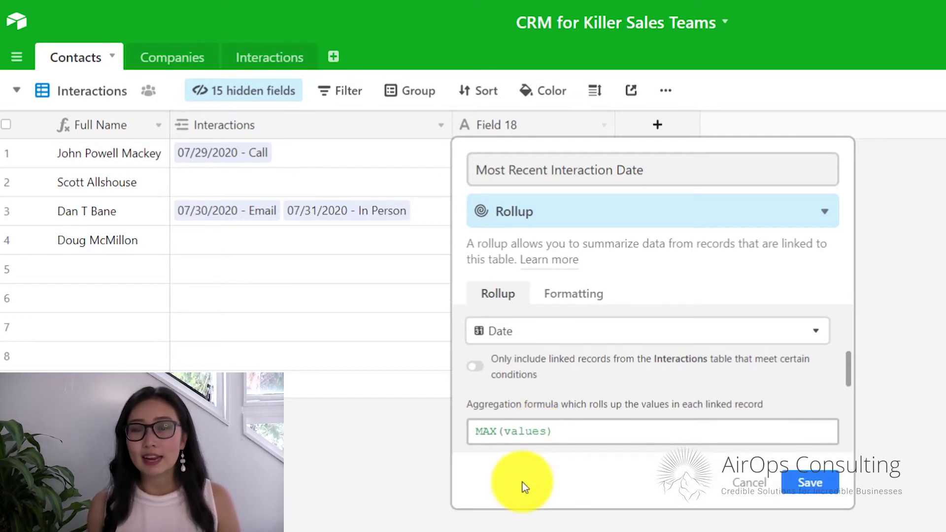
pyautogui.click(811, 482)
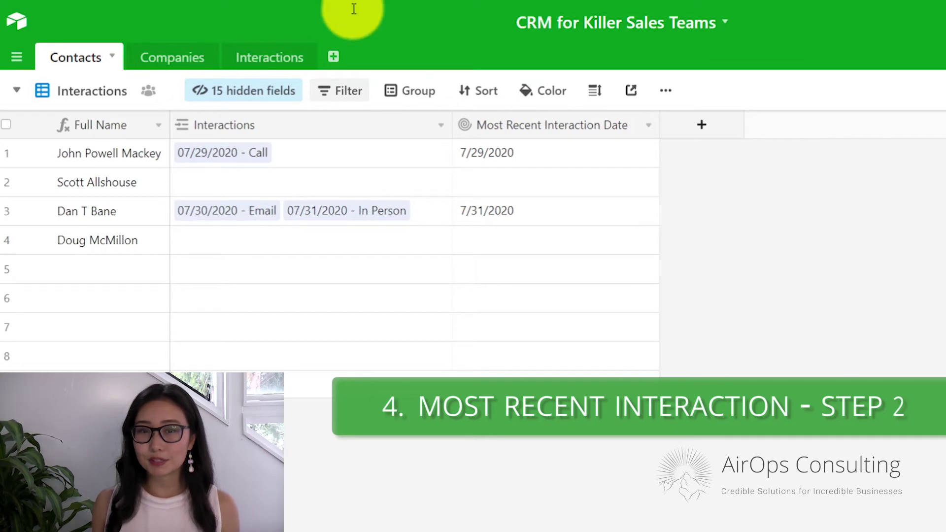
# In the Interactions table, add a Lookup field named Helper - Most Recent Interaction Date.
pyautogui.click(269, 69)
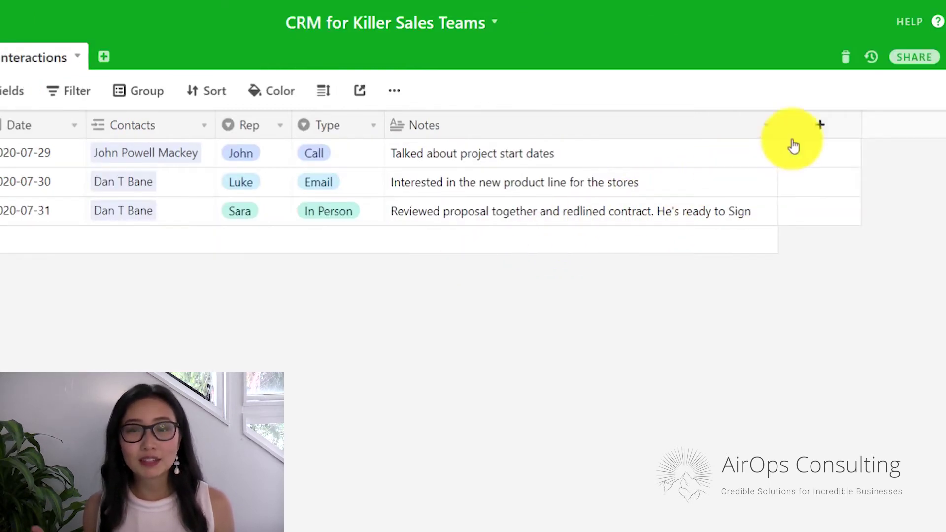
pyautogui.click(821, 132)
pyautogui.write('Helper - Most Recent Interaction Date')
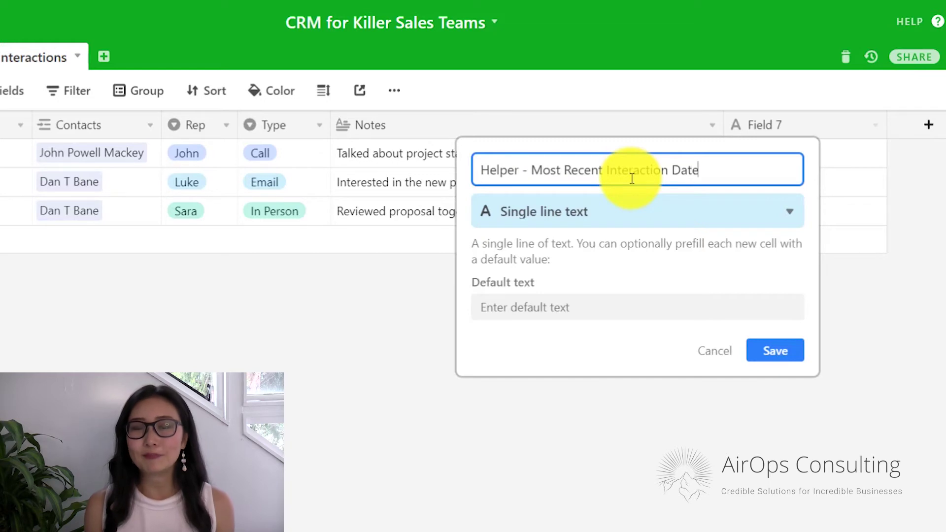
pyautogui.click(603, 220)
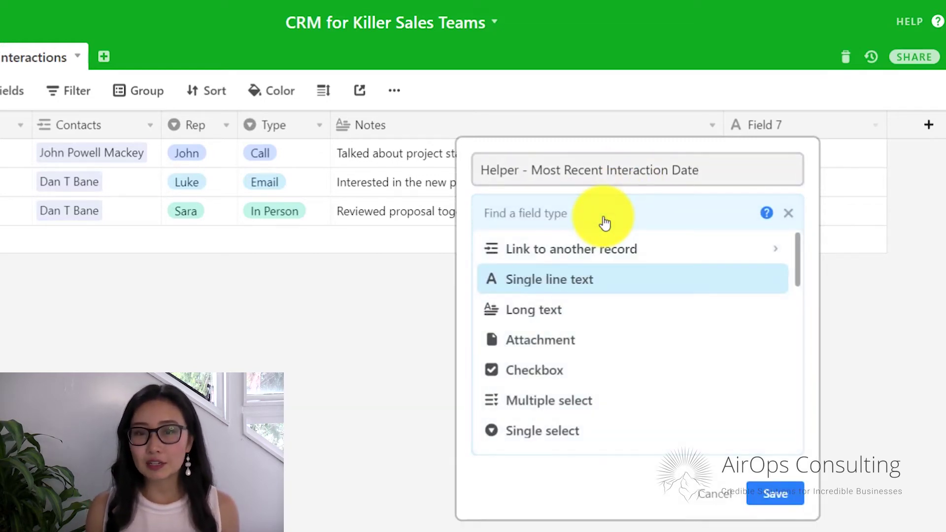
pyautogui.write('lo')
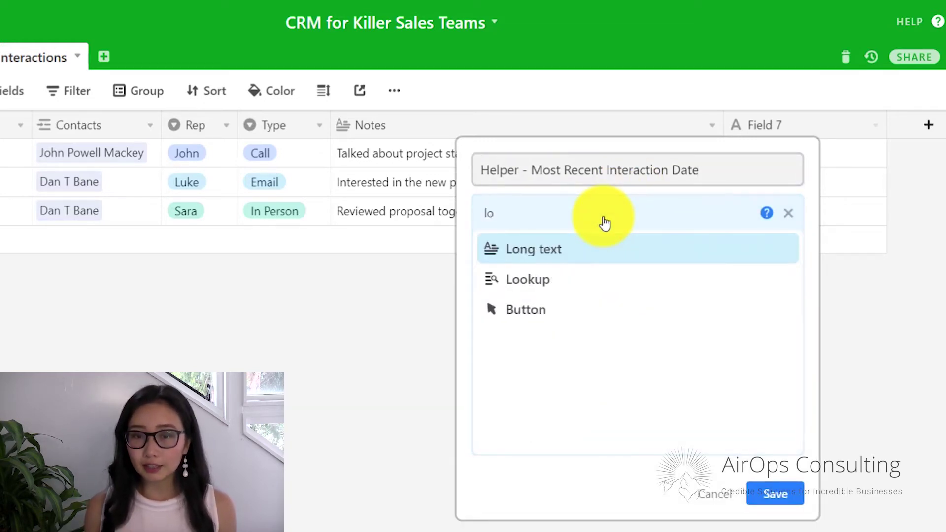
pyautogui.press('Down')
pyautogui.press('Return')
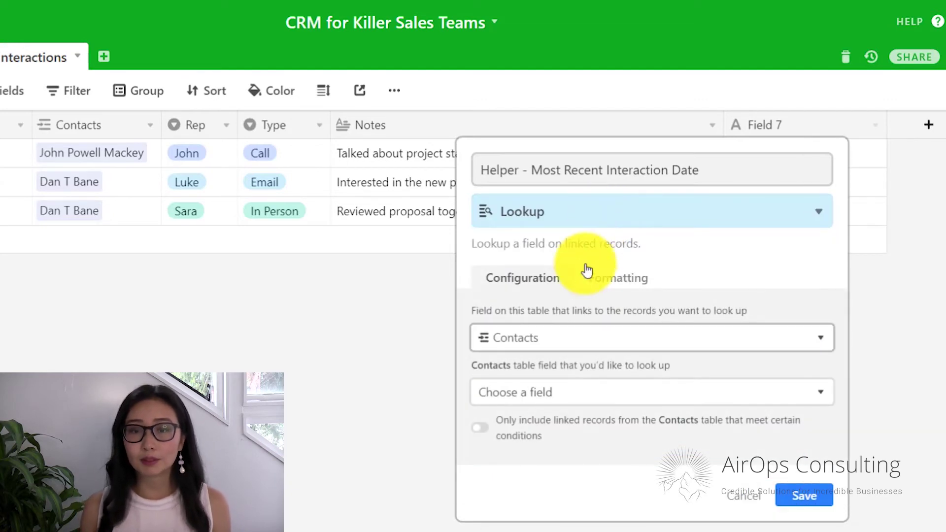
# Look up the contact's Most Recent Interaction Date through Contacts and save the field.
pyautogui.click(538, 398)
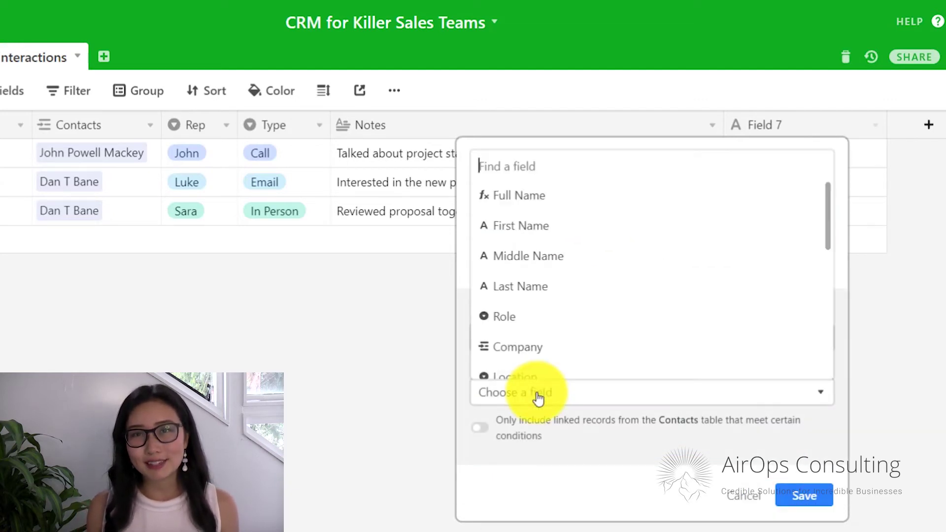
pyautogui.scroll(-3, 581, 295)
pyautogui.scroll(-3, 581, 295)
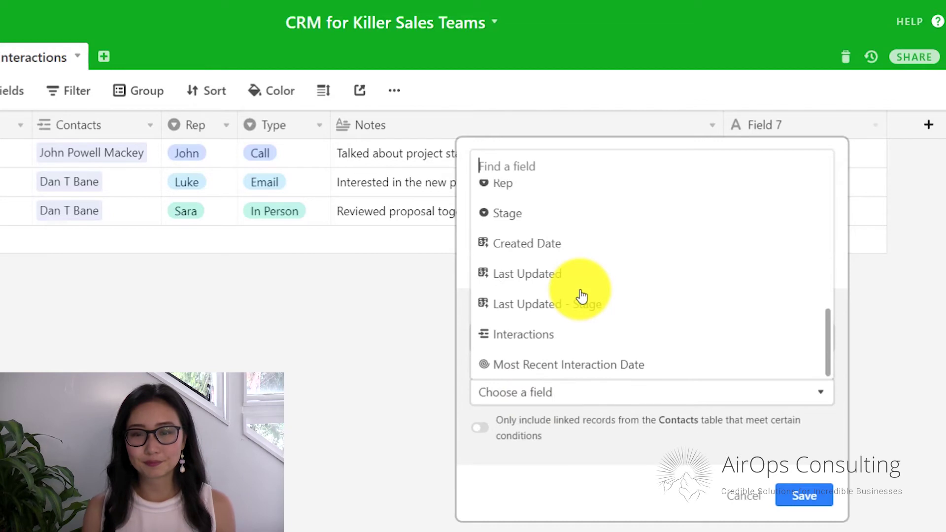
pyautogui.click(555, 364)
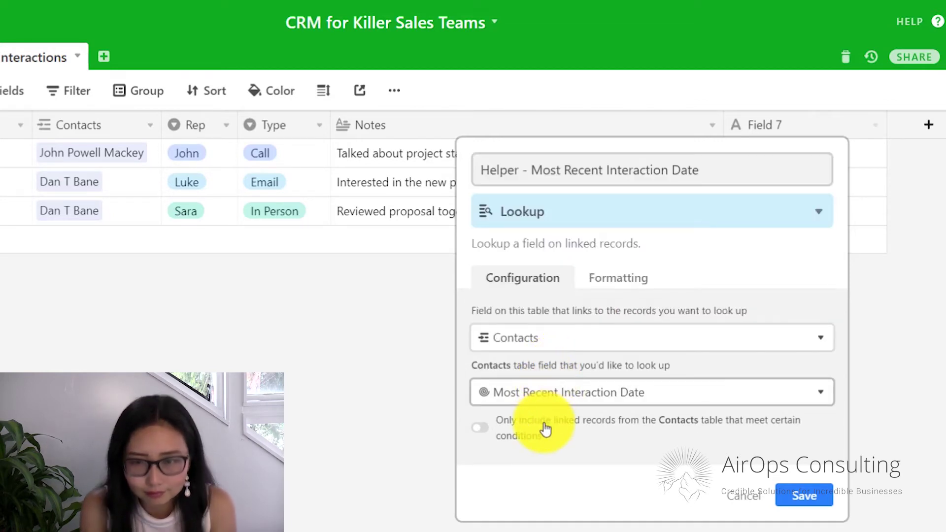
pyautogui.click(802, 495)
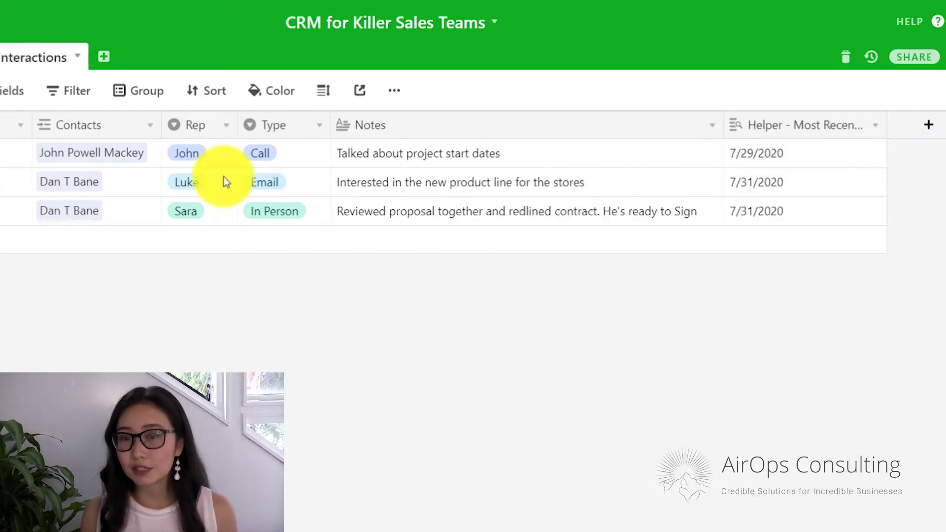
pyautogui.hscroll(-2, 23, 188)
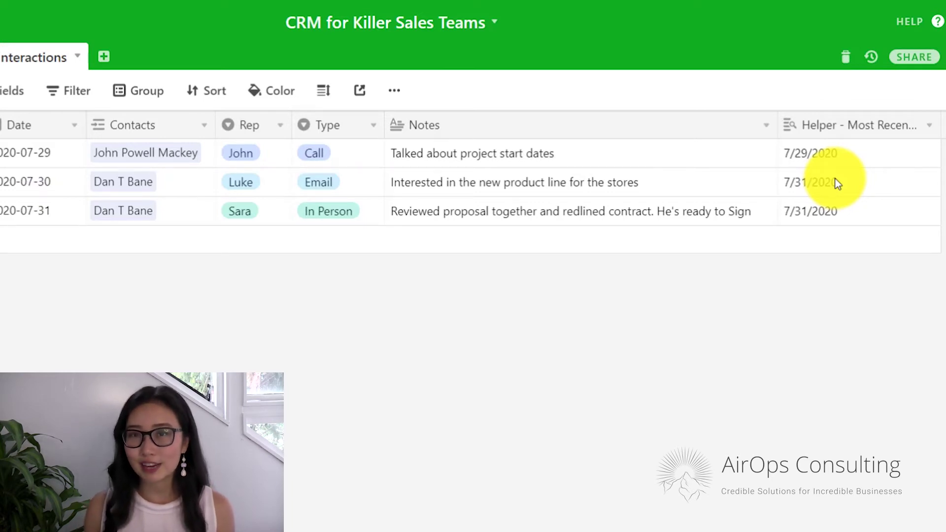
pyautogui.hscroll(2, 929, 131)
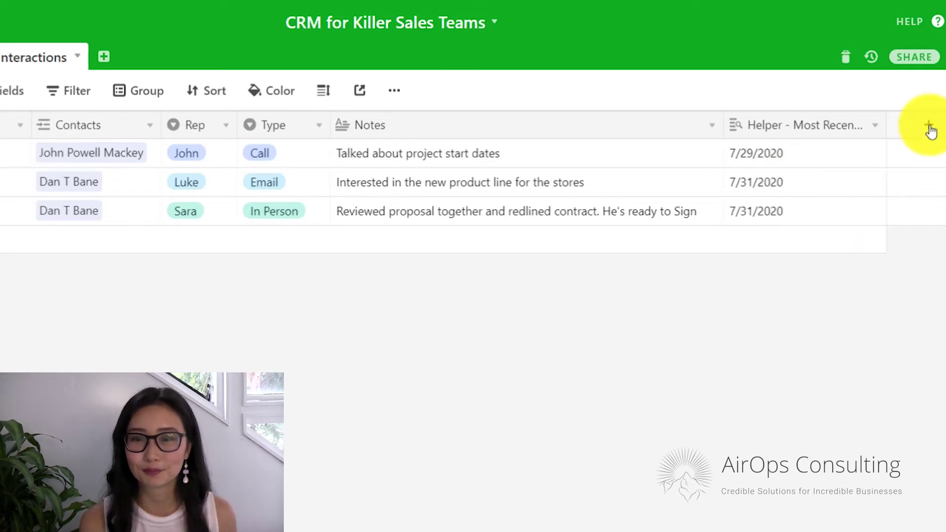
# Add a Formula field named Helper - Most Recent Interaction to Interactions.
pyautogui.click(929, 129)
pyautogui.write('Helper - Mo')
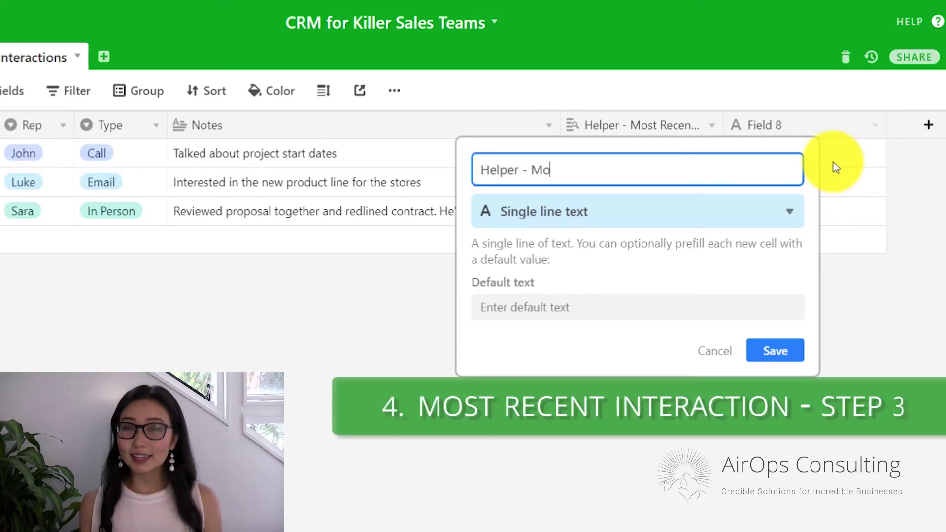
pyautogui.write('st Recent ')
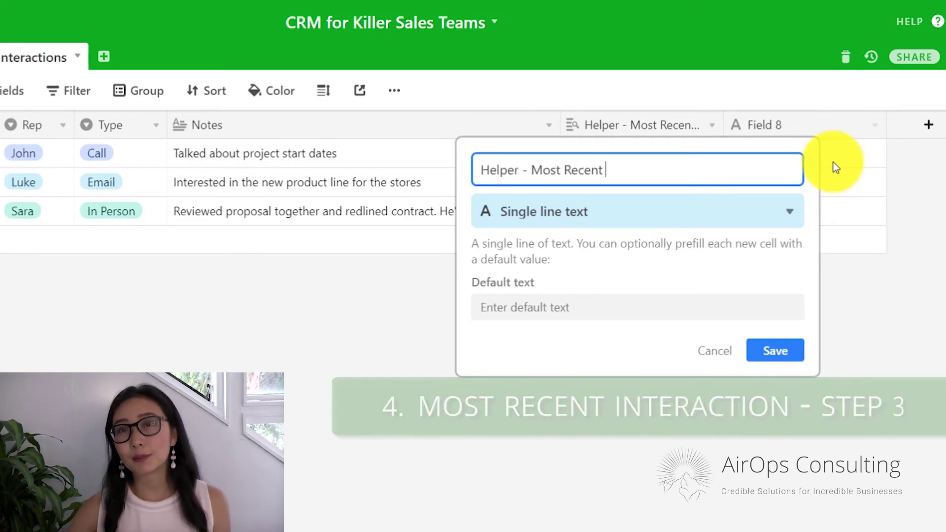
pyautogui.write('Interaction')
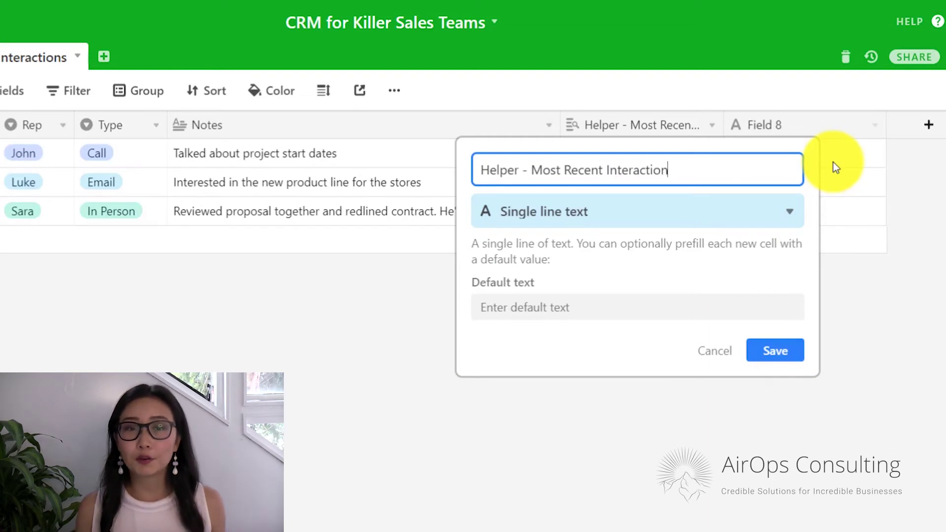
pyautogui.click(722, 211)
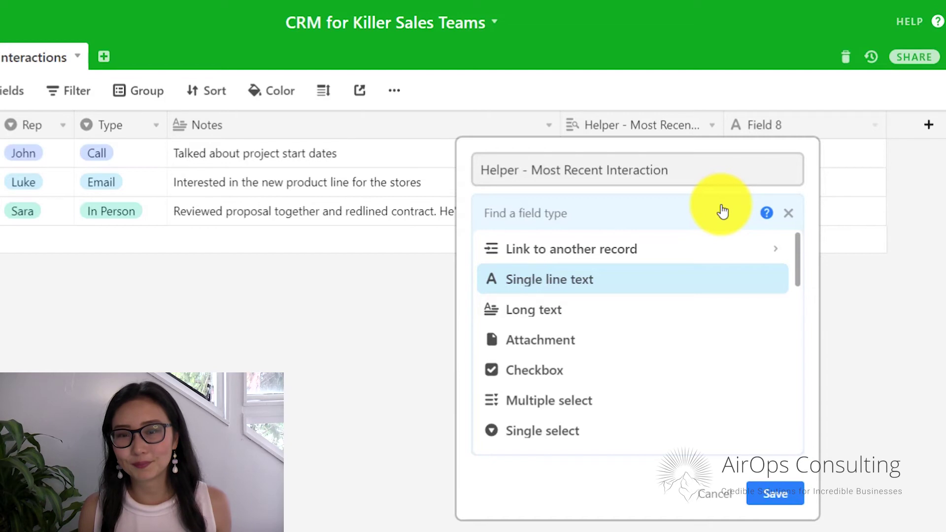
pyautogui.write('for')
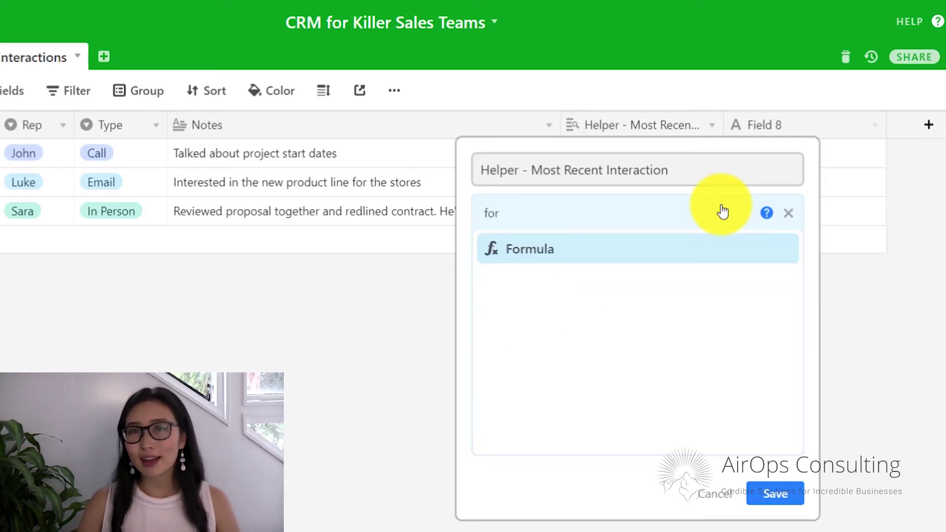
pyautogui.press('Return')
# Enter if({Helper - Most Recent Interaction Date}=Date,"True","False") as the formula and save.
pyautogui.click(604, 325)
pyautogui.write('if(help')
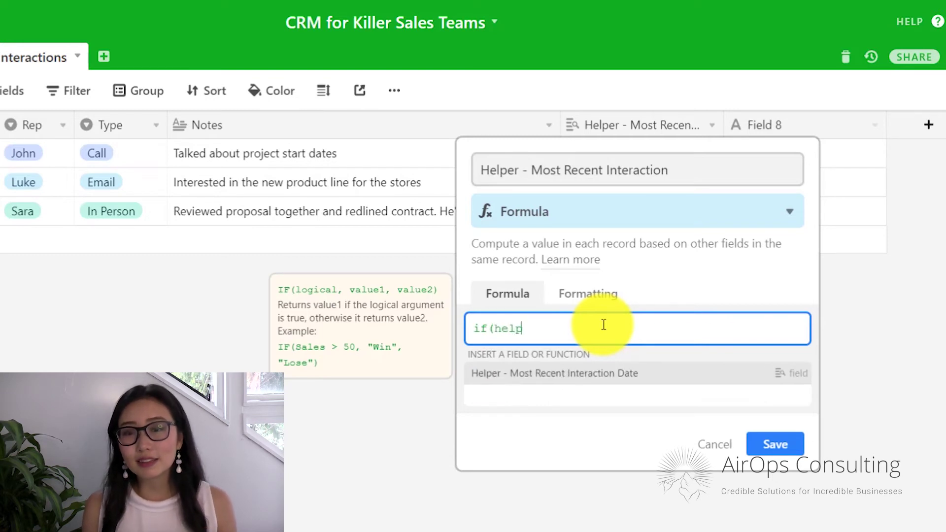
pyautogui.press('Return')
pyautogui.write('=date')
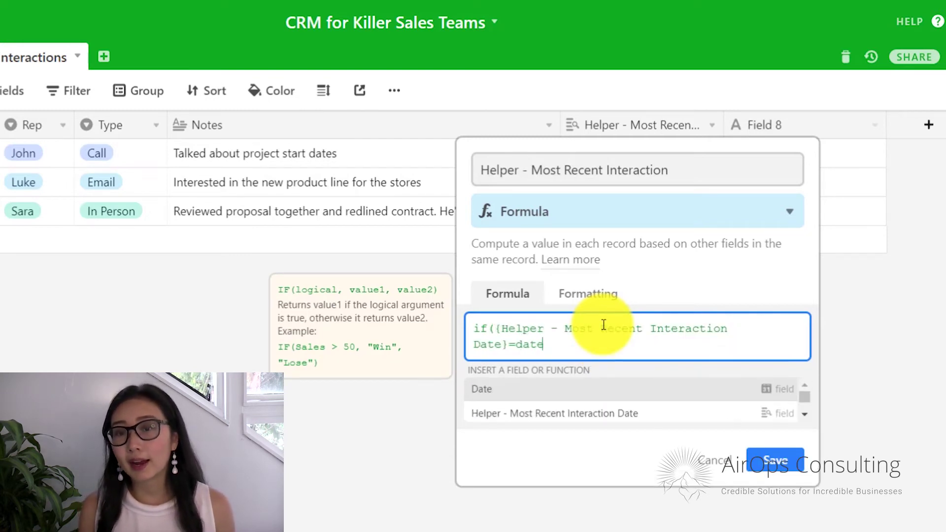
pyautogui.press('Return')
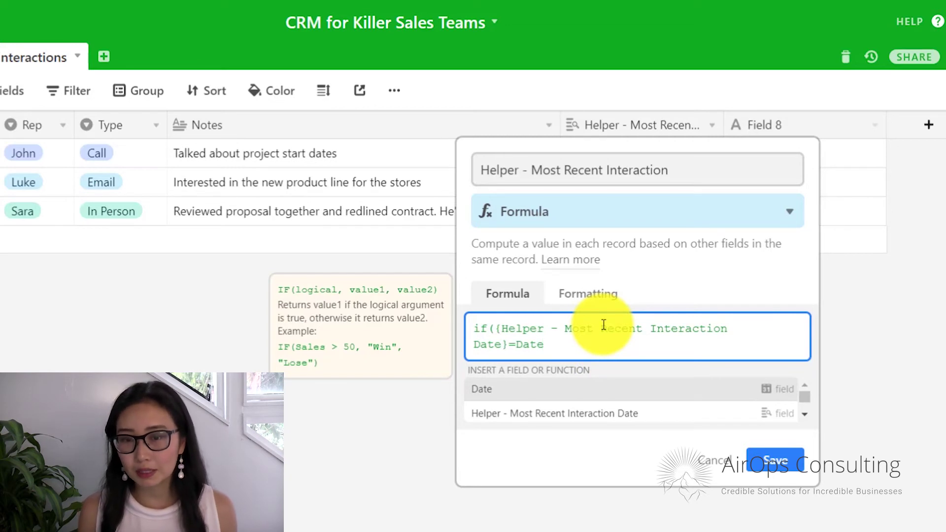
pyautogui.write(',"TR')
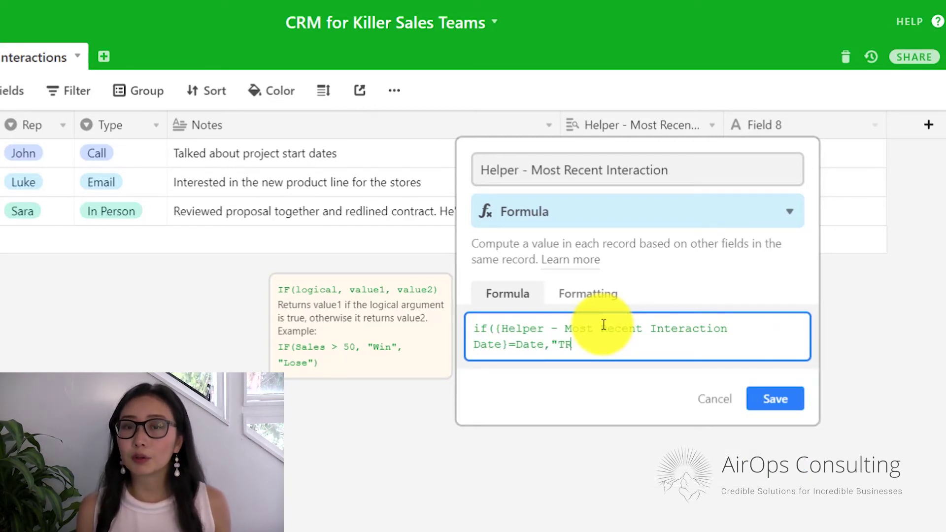
pyautogui.press('BackSpace')
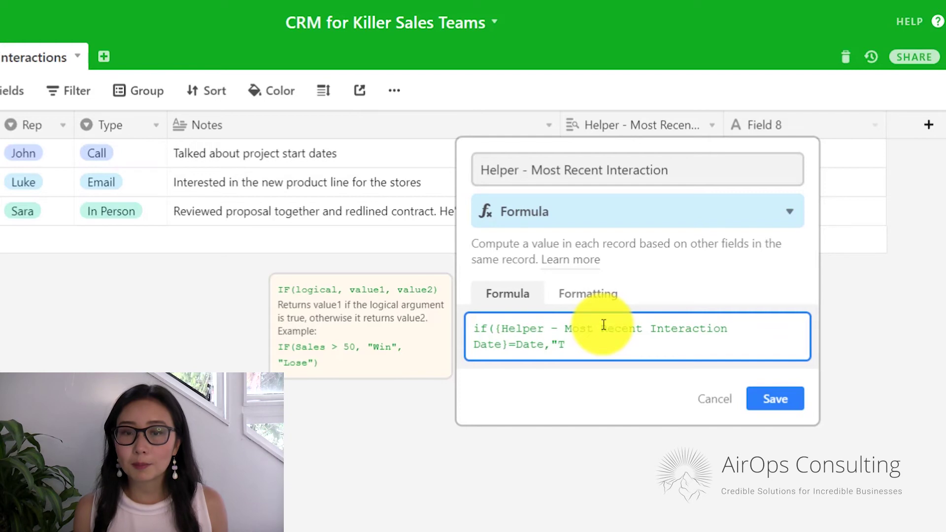
pyautogui.write('rue"')
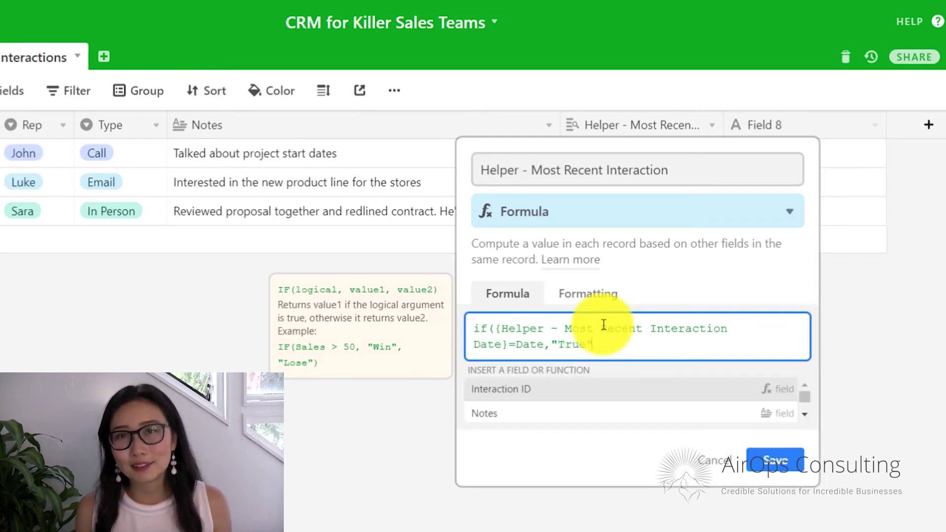
pyautogui.write(',"False")')
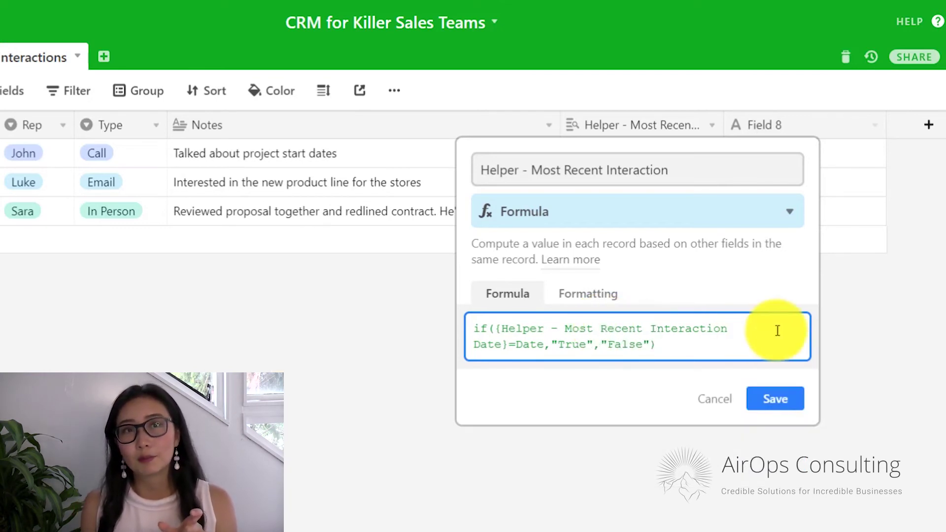
pyautogui.click(767, 407)
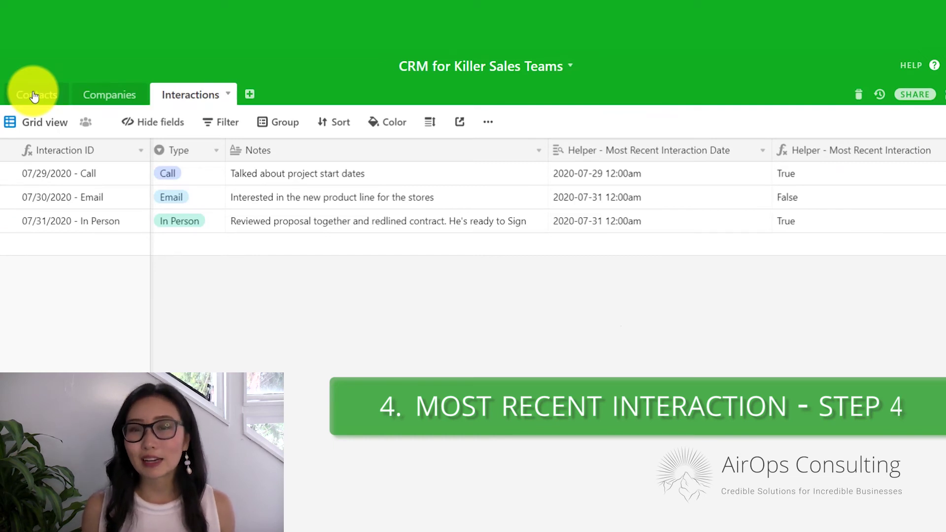
# In Contacts, add a 'Most Recent Interaction Note' Lookup field pulling Notes through the Interactions link.
pyautogui.click(35, 96)
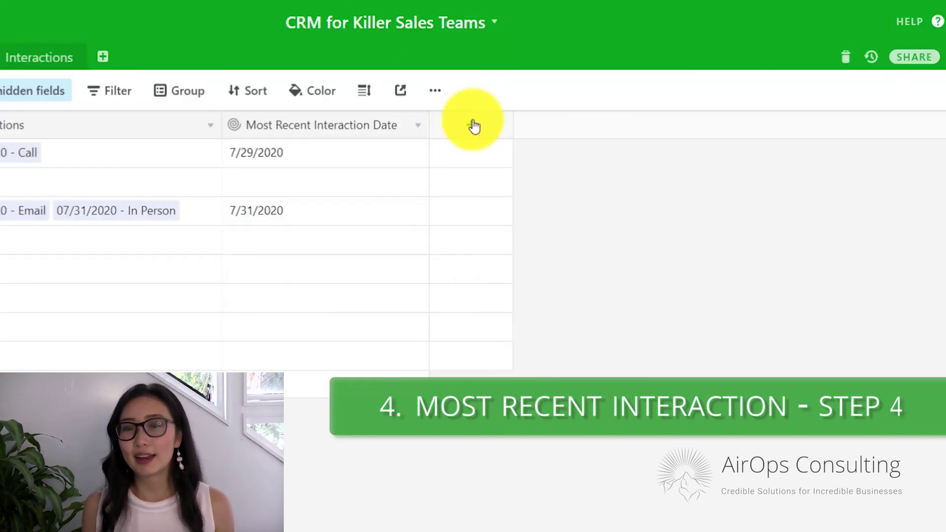
pyautogui.click(551, 149)
pyautogui.write('Most Recent ')
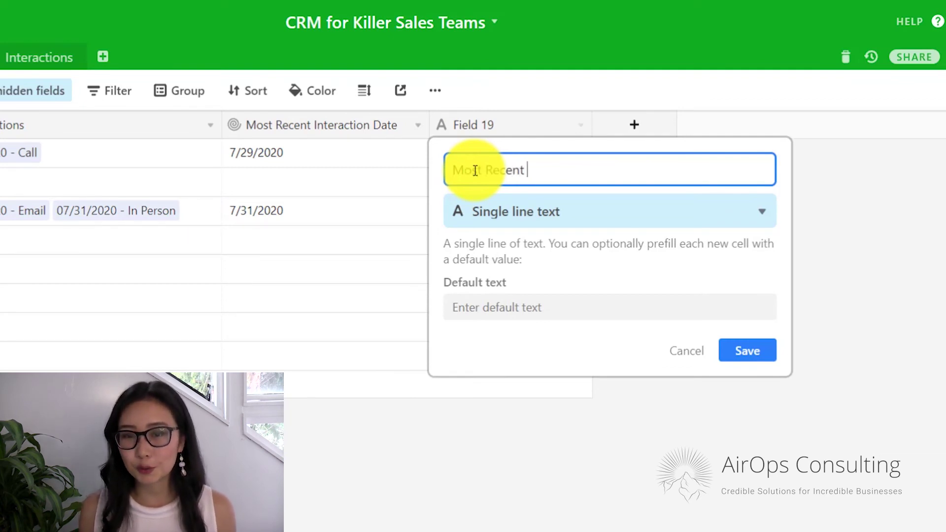
pyautogui.write('Interaction Note')
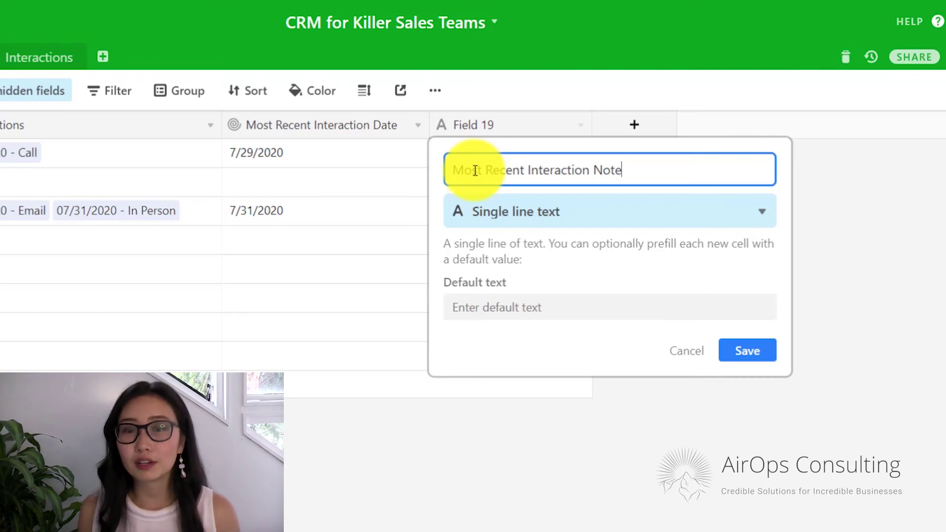
pyautogui.click(556, 223)
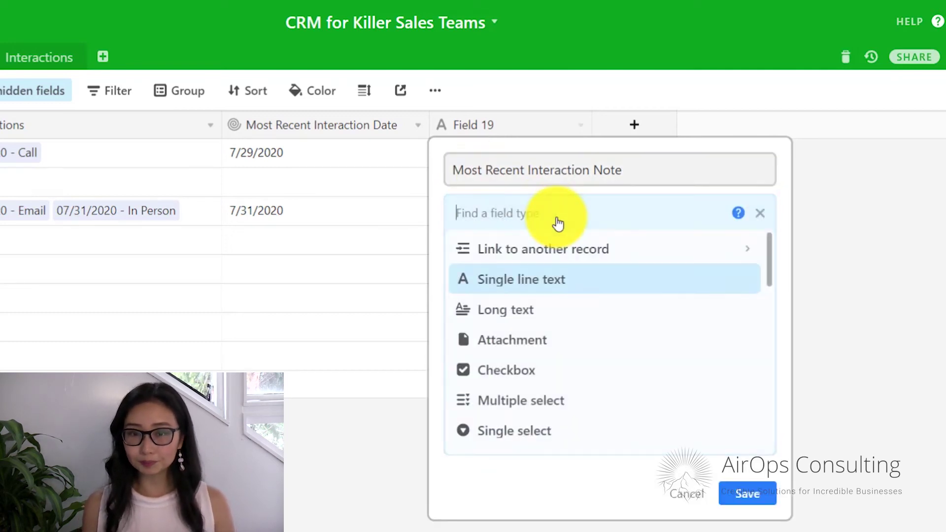
pyautogui.write('loo')
pyautogui.press('Return')
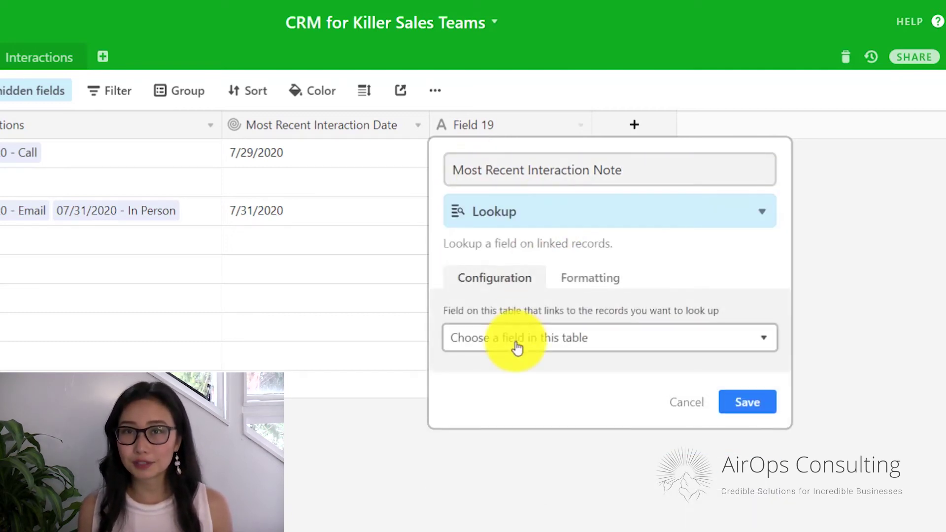
pyautogui.click(516, 347)
pyautogui.write('in')
pyautogui.press('Return')
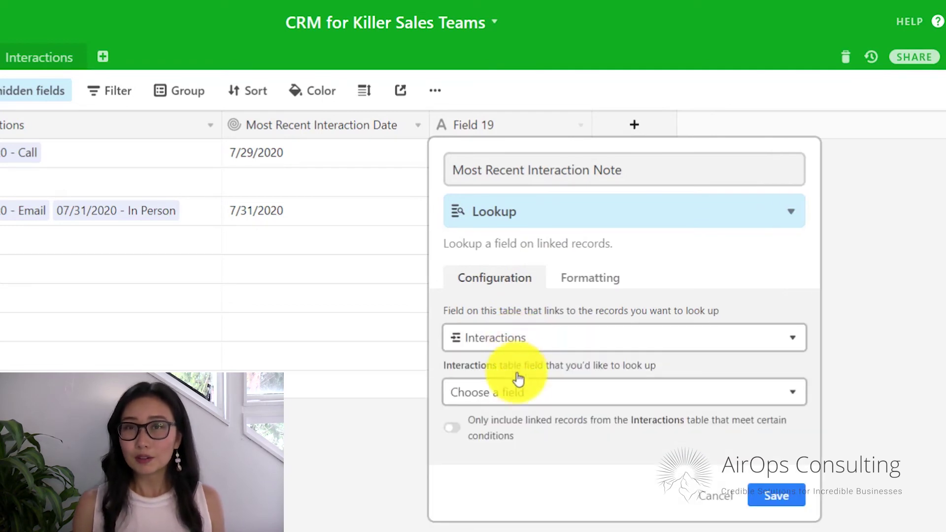
pyautogui.click(518, 398)
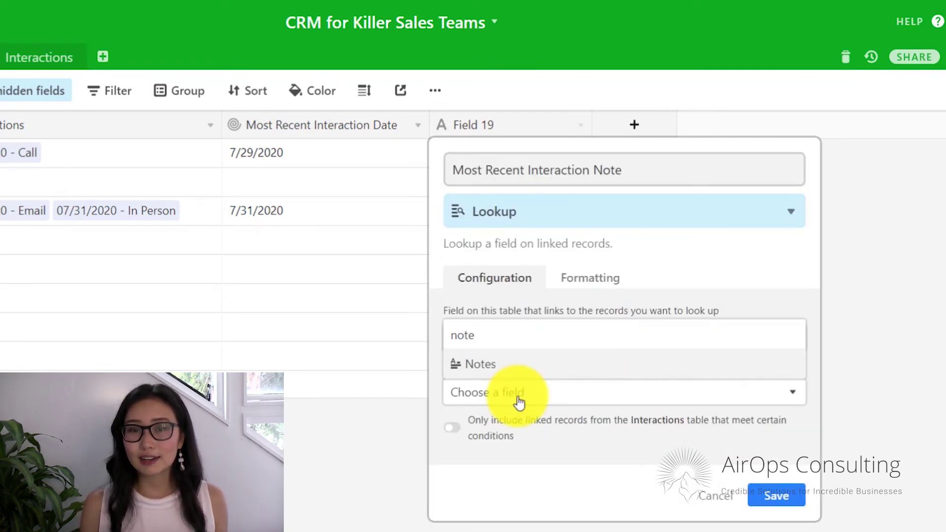
pyautogui.press('Return')
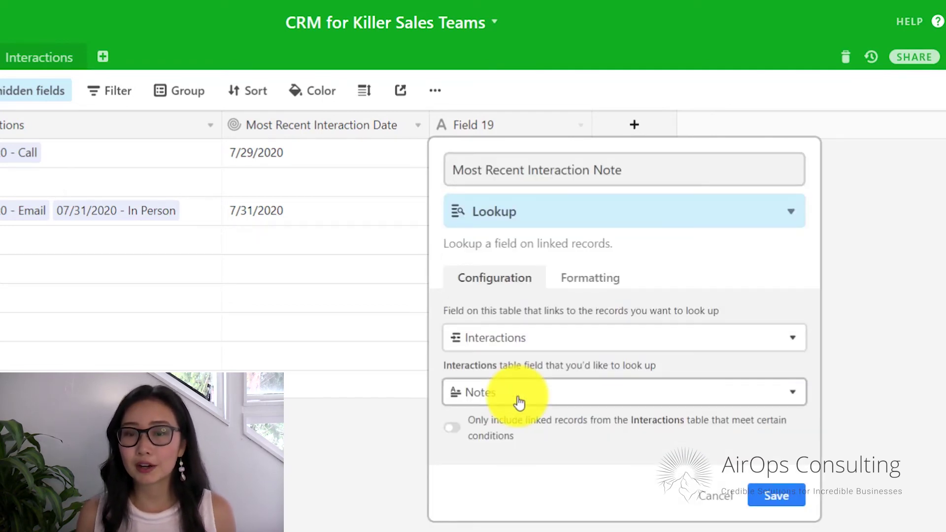
# Limit the lookup to linked records where Helper - Most Recent Interaction contains 'True'.
pyautogui.click(478, 436)
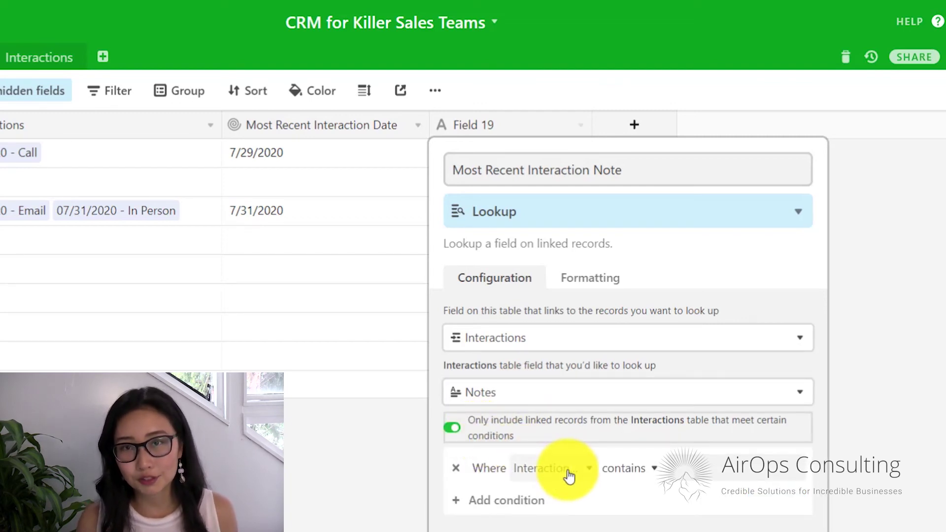
pyautogui.click(567, 474)
pyautogui.scroll(-1, 600, 402)
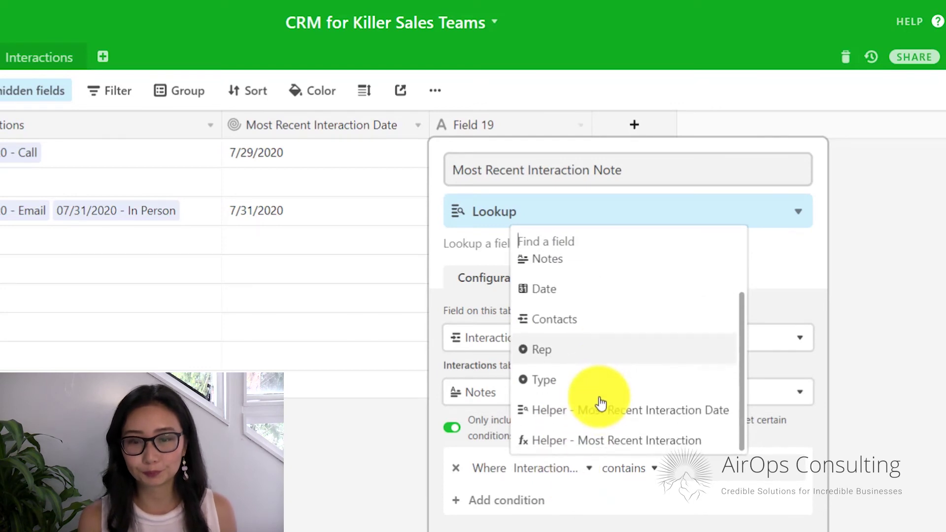
pyautogui.click(591, 442)
pyautogui.click(722, 465)
pyautogui.write('True')
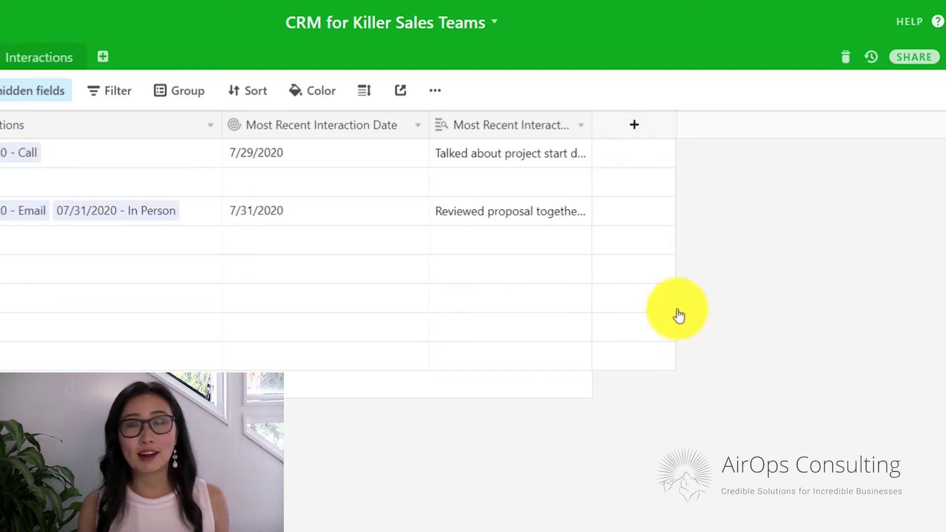
# Widen the Most Recent Interaction Note column to show full notes and set row height to Tall.
pyautogui.moveTo(592, 125); pyautogui.dragTo(836, 133)
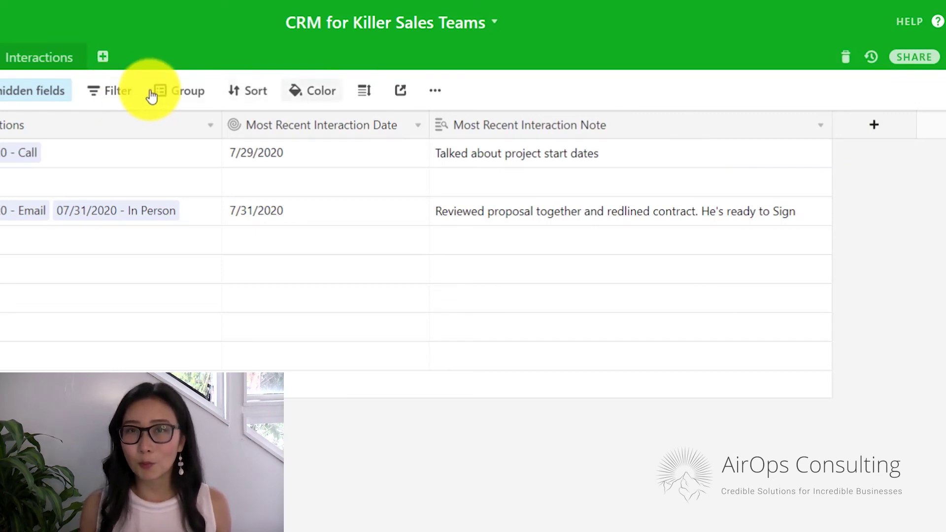
pyautogui.click(365, 90)
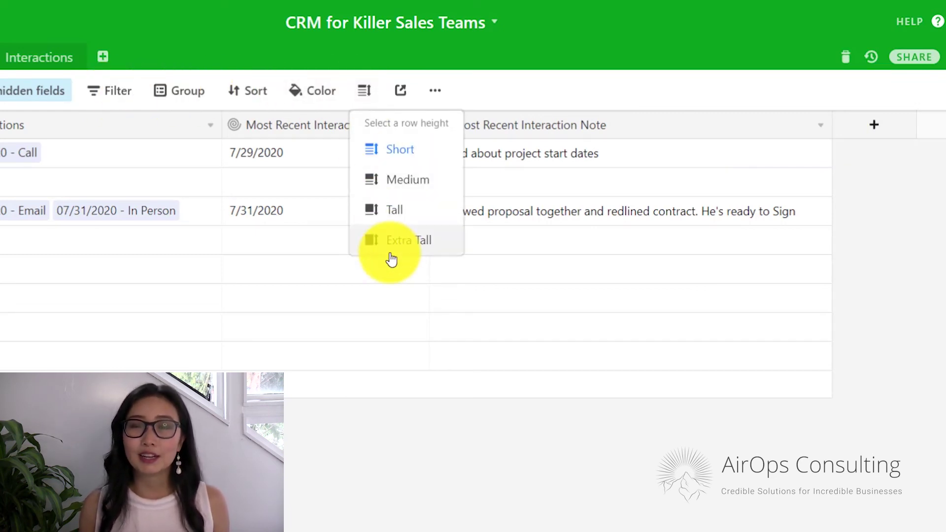
pyautogui.click(392, 215)
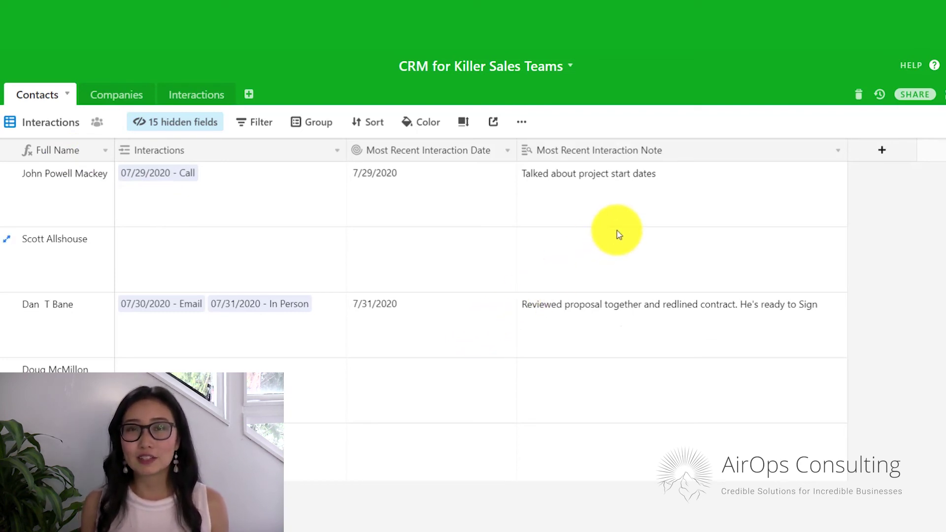
# Expand the first contact's linked 07/29/2020 - Call interaction to check its Notes, then close it.
pyautogui.click(146, 177)
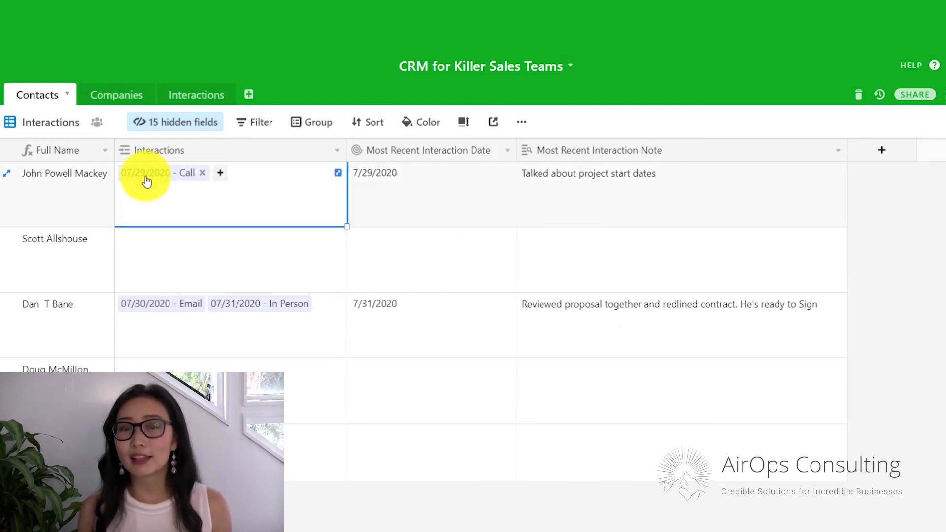
pyautogui.click(146, 177)
pyautogui.scroll(-7, 414, 347)
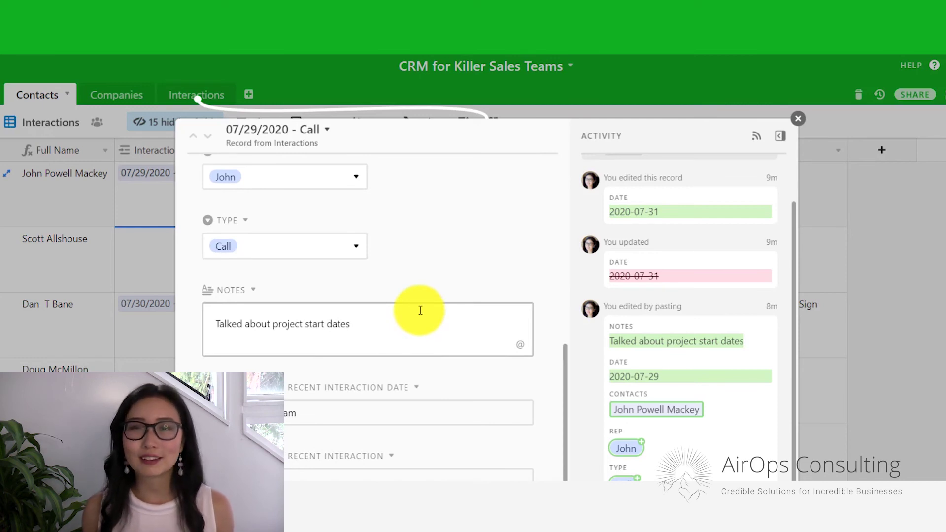
pyautogui.click(795, 118)
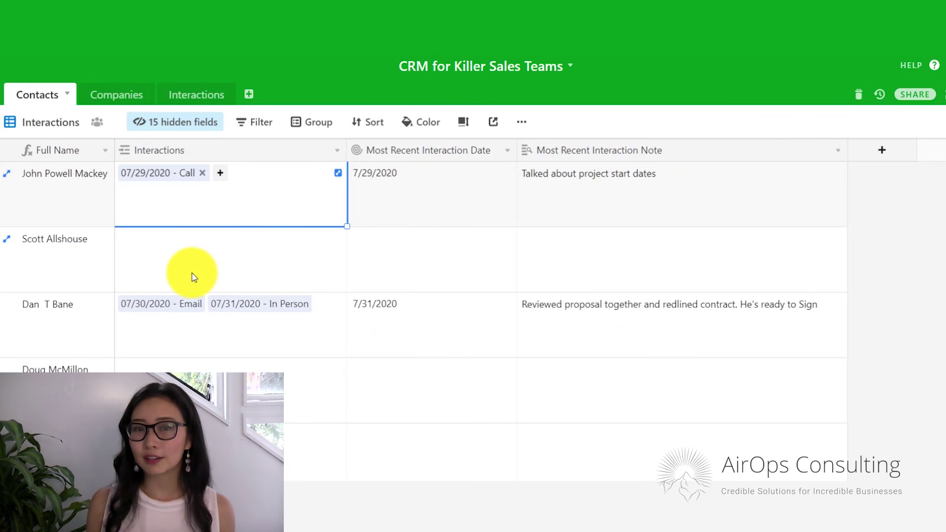